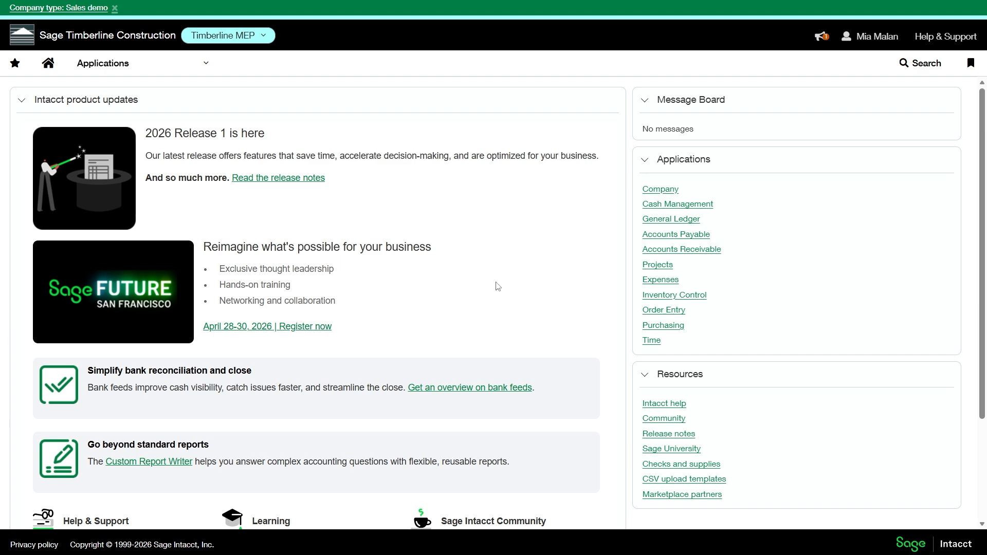
# Open the project contracts list and show the contract lines of the Stage House Rewire - Electrical contract.
pyautogui.click(138, 69)
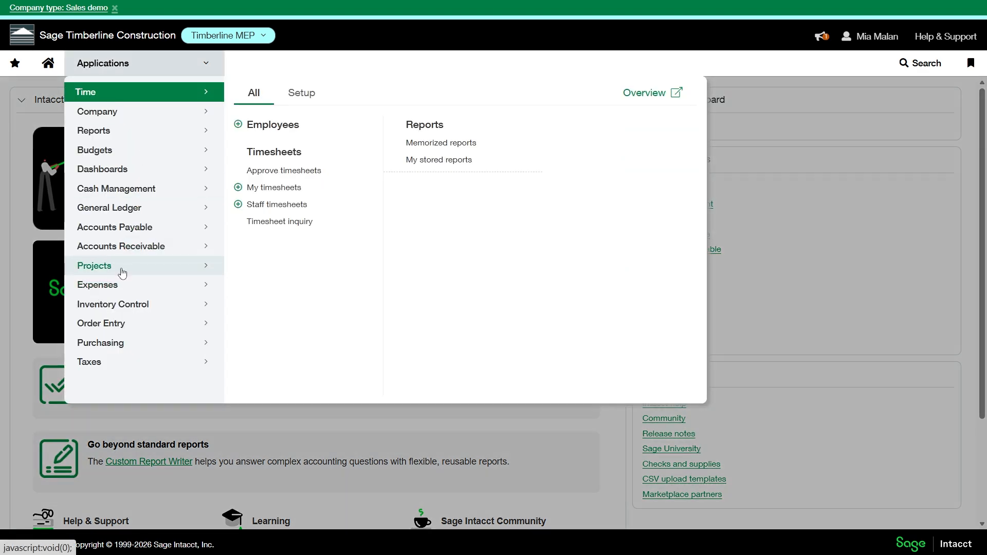
pyautogui.click(122, 271)
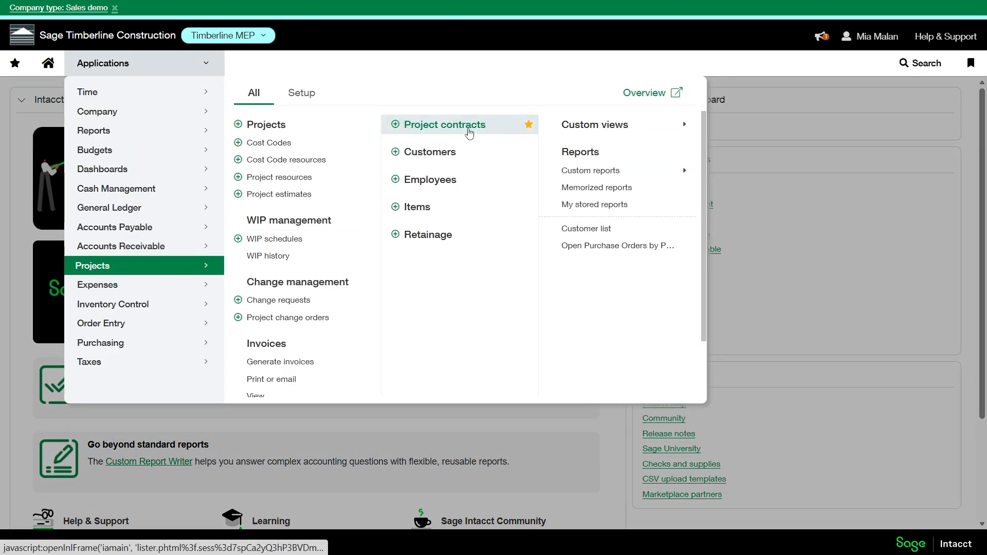
pyautogui.click(445, 125)
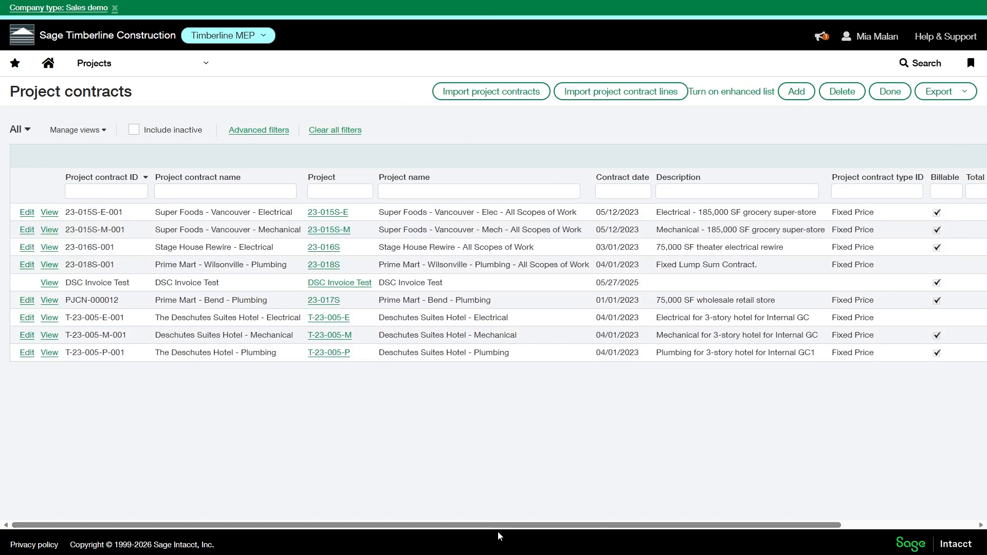
pyautogui.moveTo(632, 526); pyautogui.dragTo(766, 526)
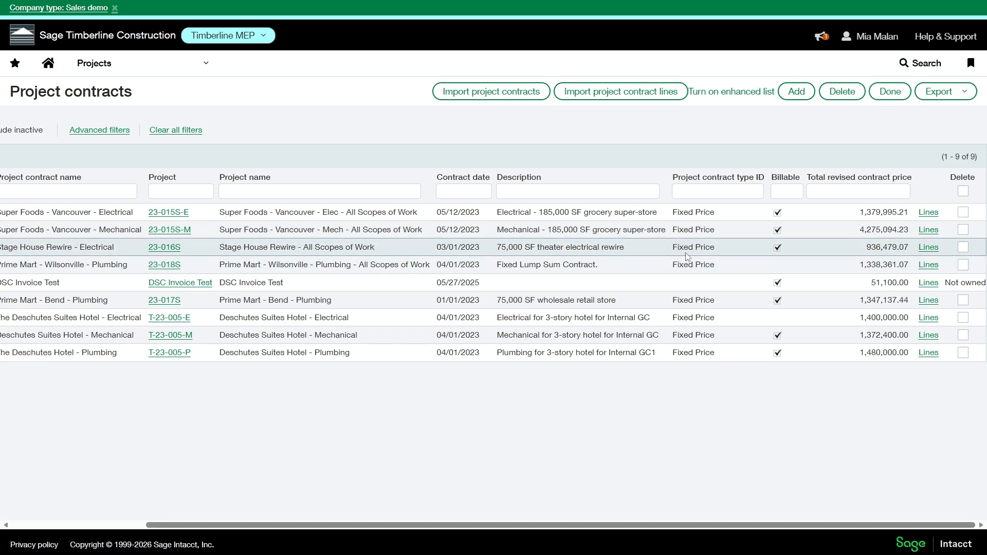
pyautogui.click(928, 248)
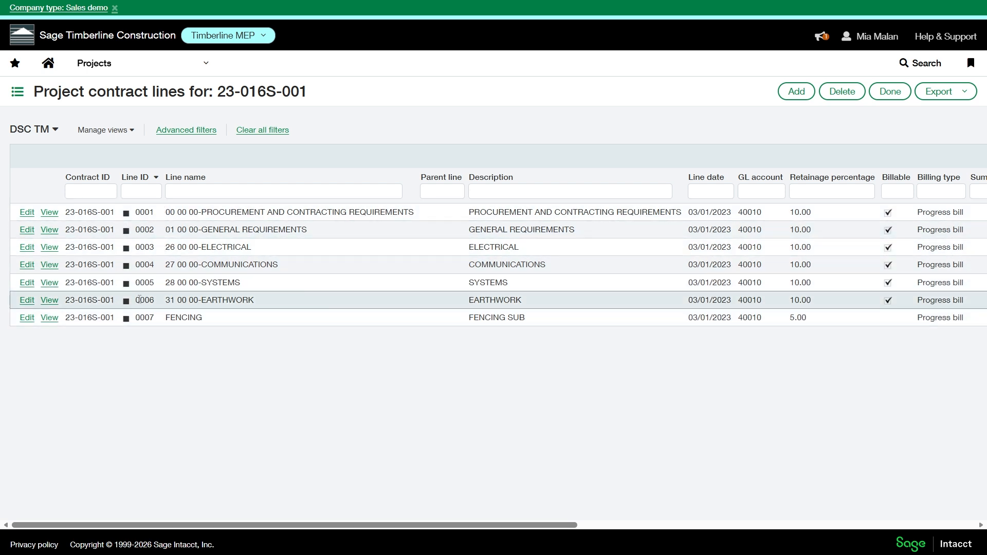
# Open the FENCING contract line for editing and duplicate it as a new contract line.
pyautogui.click(27, 321)
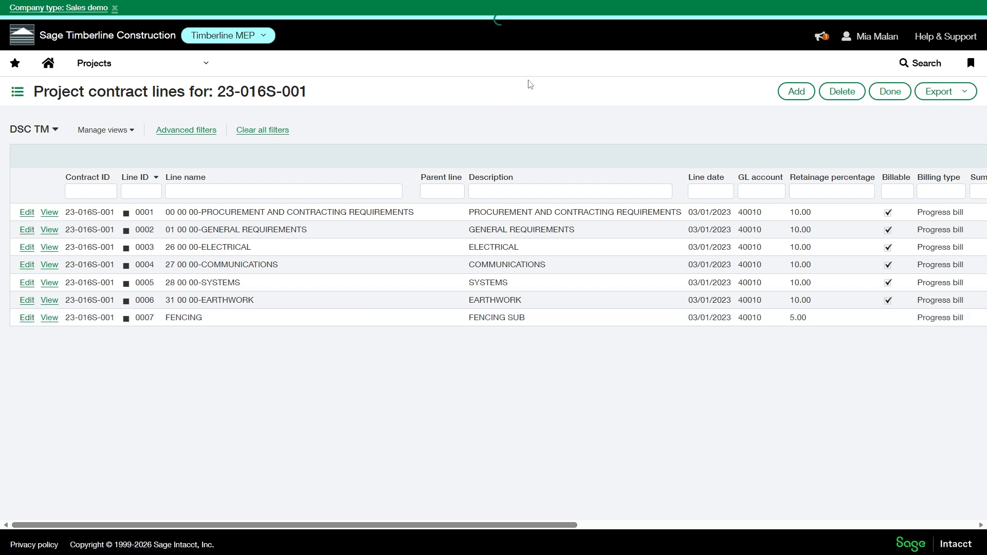
pyautogui.click(802, 95)
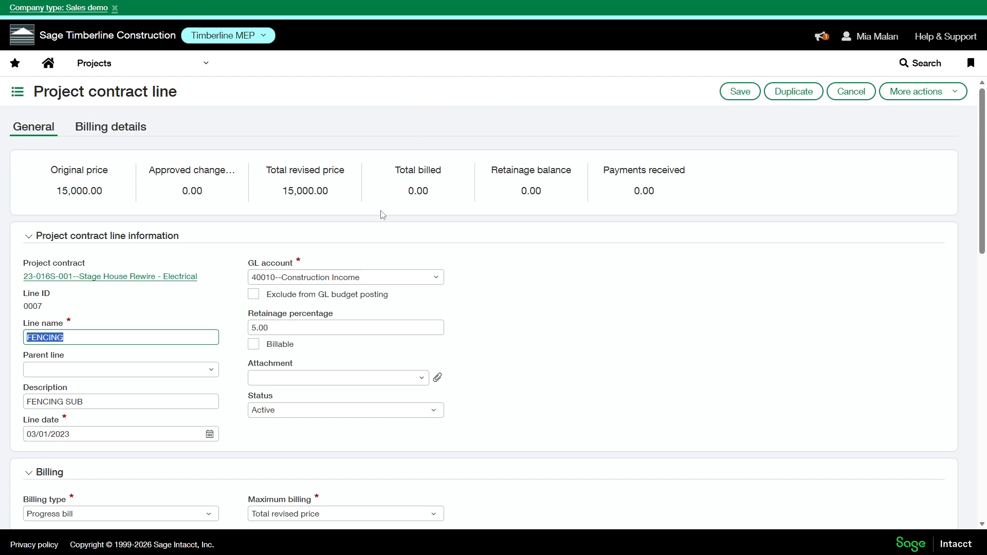
pyautogui.scroll(-1, 205, 360)
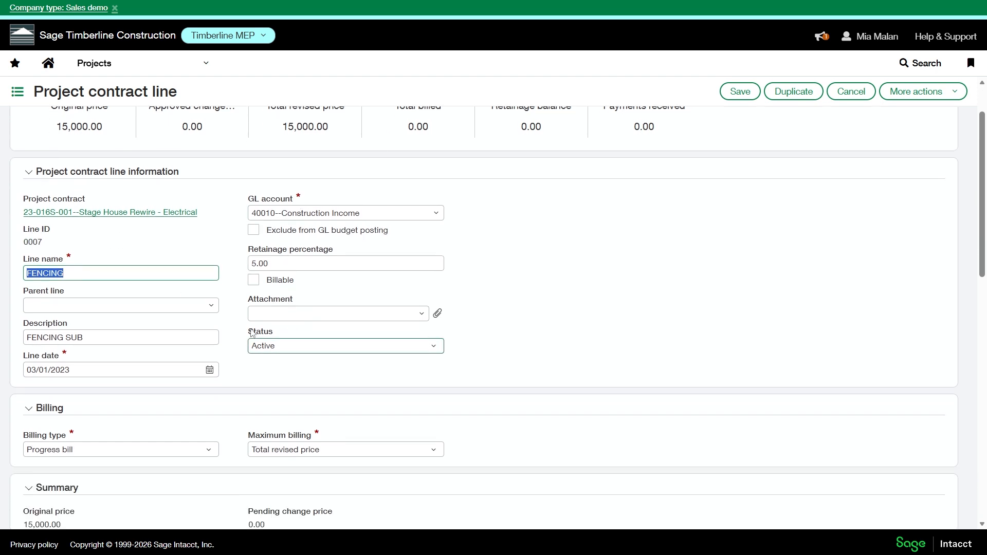
pyautogui.click(194, 338)
pyautogui.scroll(1, 567, 319)
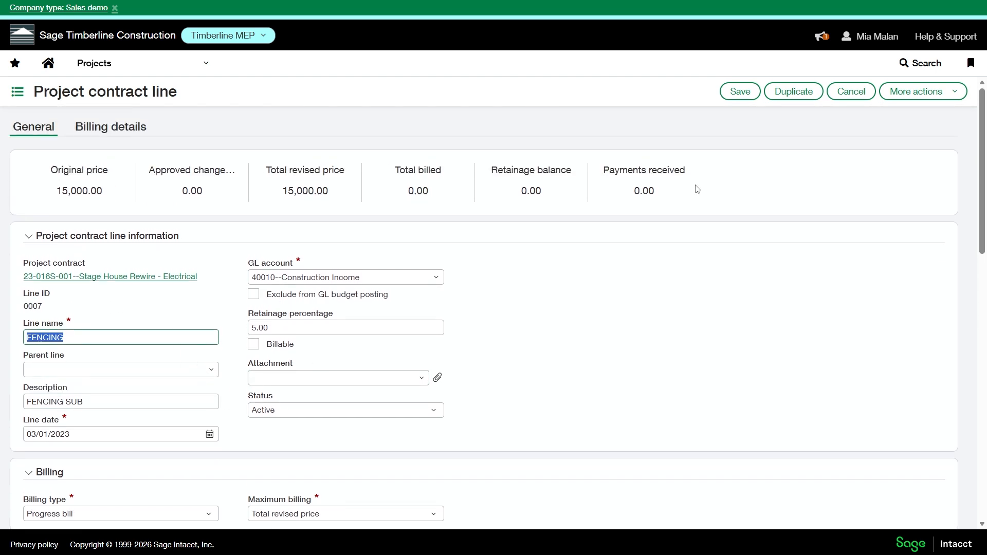
pyautogui.click(777, 92)
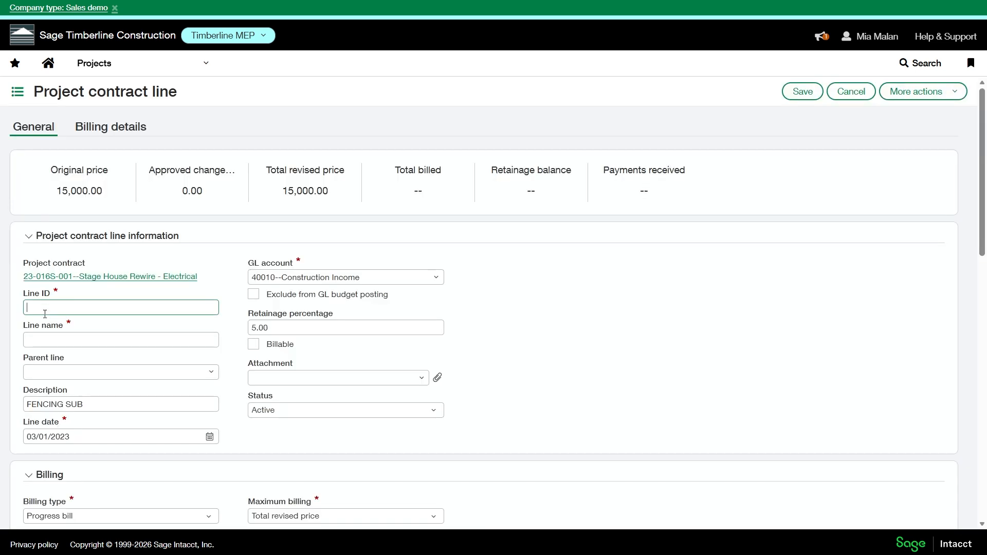
# Check the line IDs already used on the linked project contract, sorting its contract lines by line ID.
pyautogui.click(74, 307)
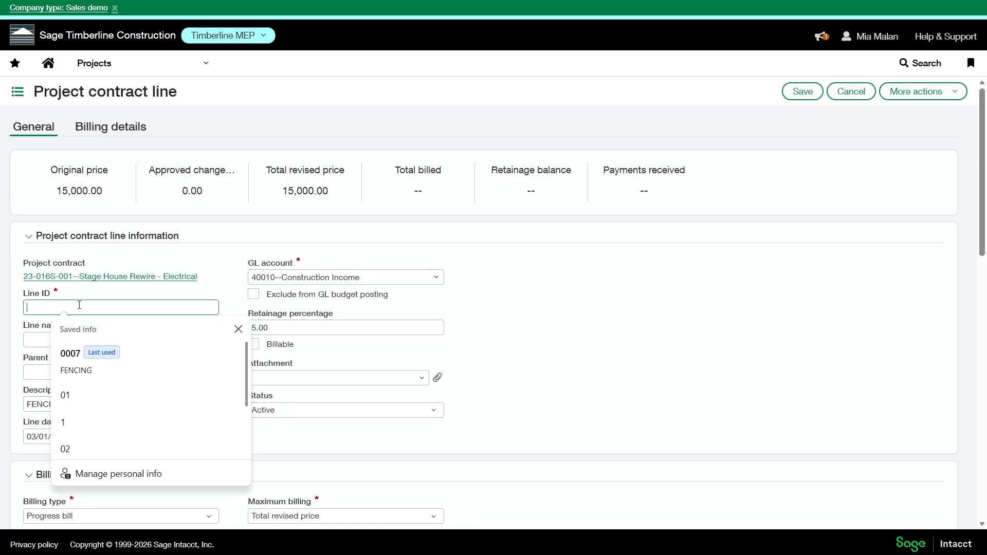
pyautogui.click(591, 295)
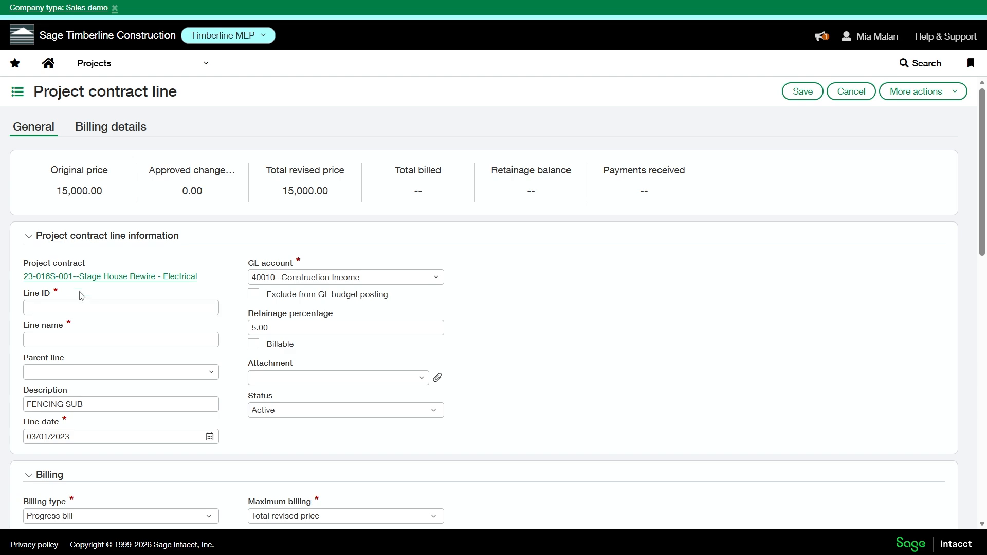
pyautogui.click(57, 278)
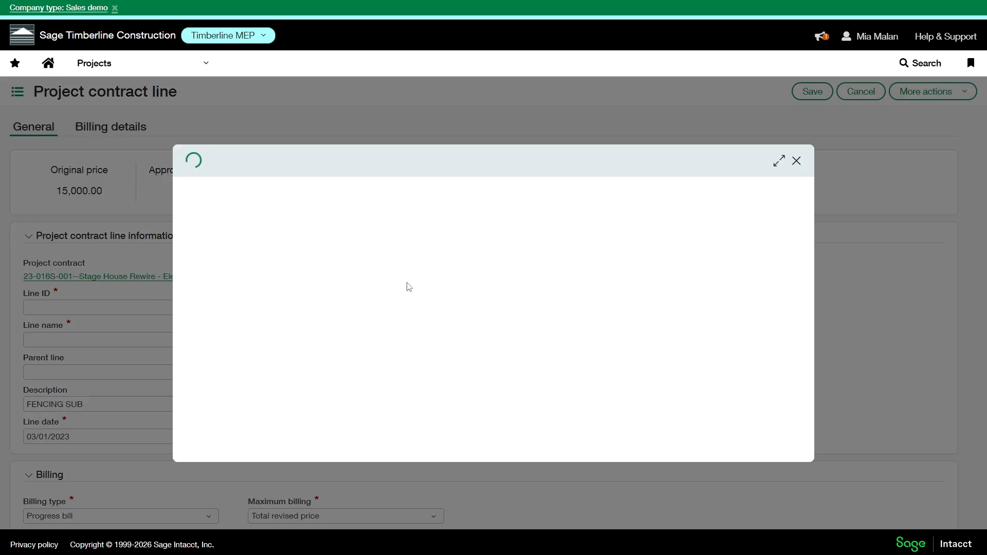
pyautogui.click(779, 161)
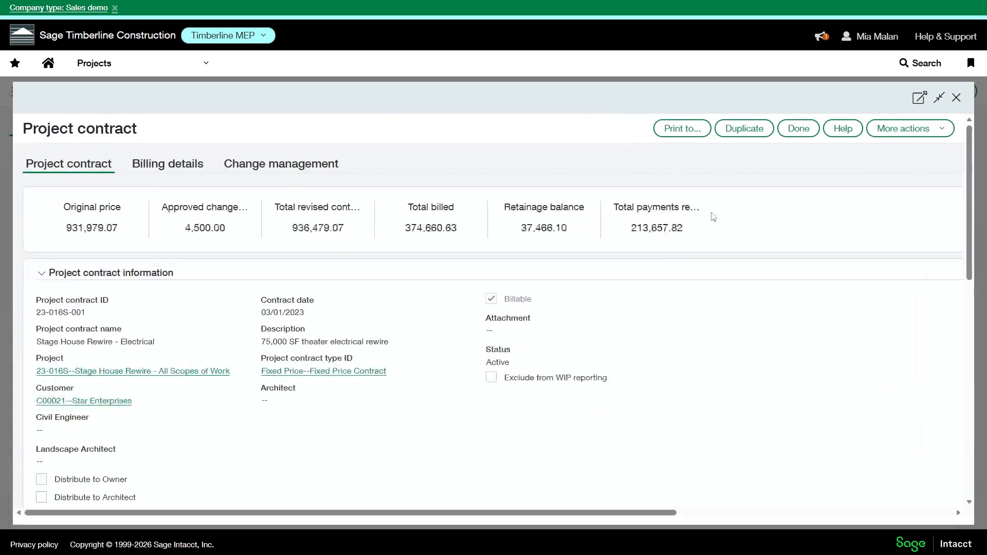
pyautogui.scroll(-10, 597, 326)
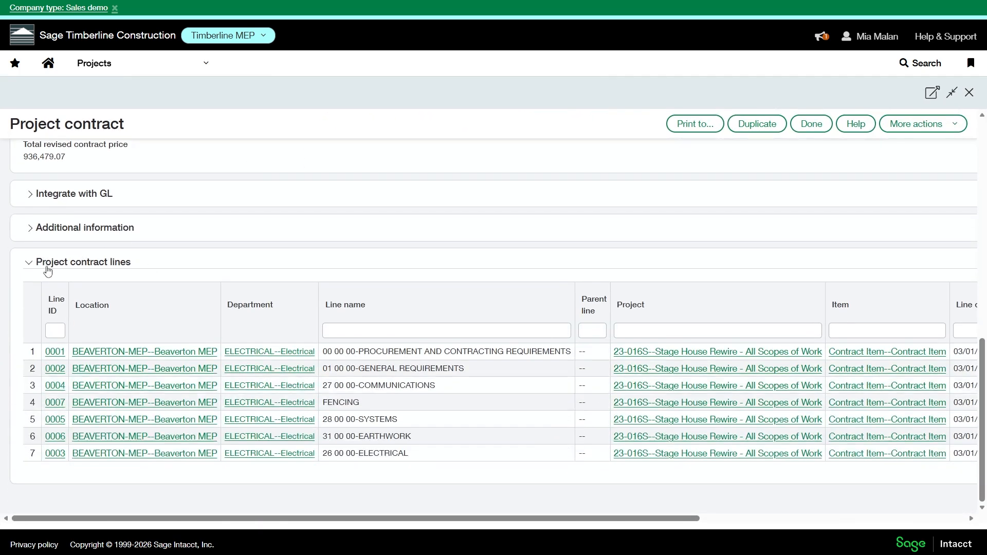
pyautogui.click(56, 304)
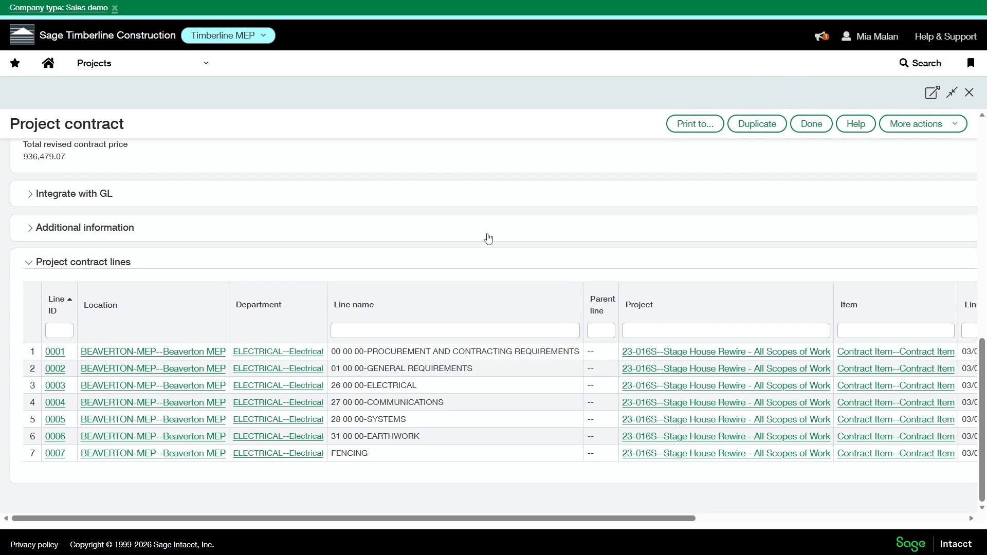
pyautogui.click(970, 93)
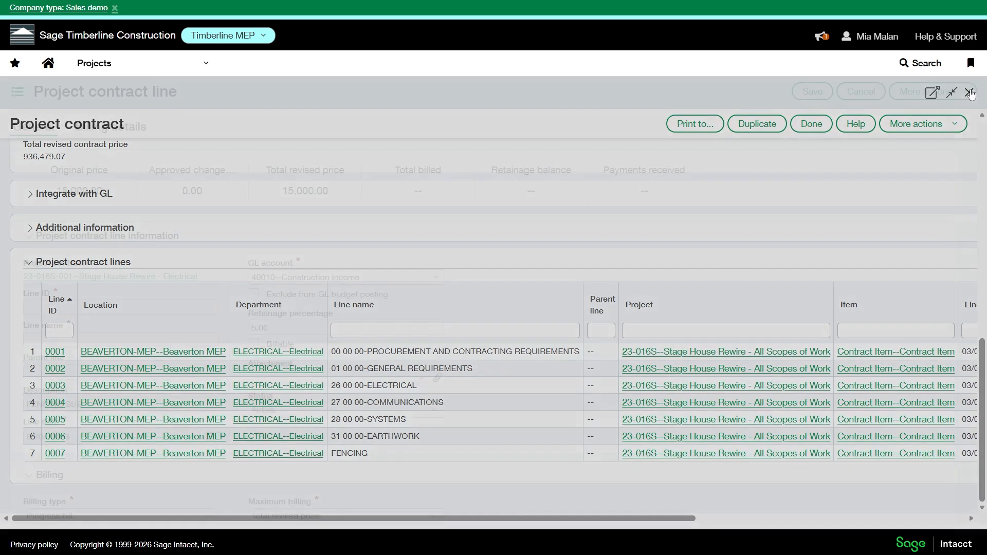
# Identify the duplicated line with line ID 0008, line name Fee and description "Fee to owner".
pyautogui.click(147, 307)
pyautogui.write('0008')
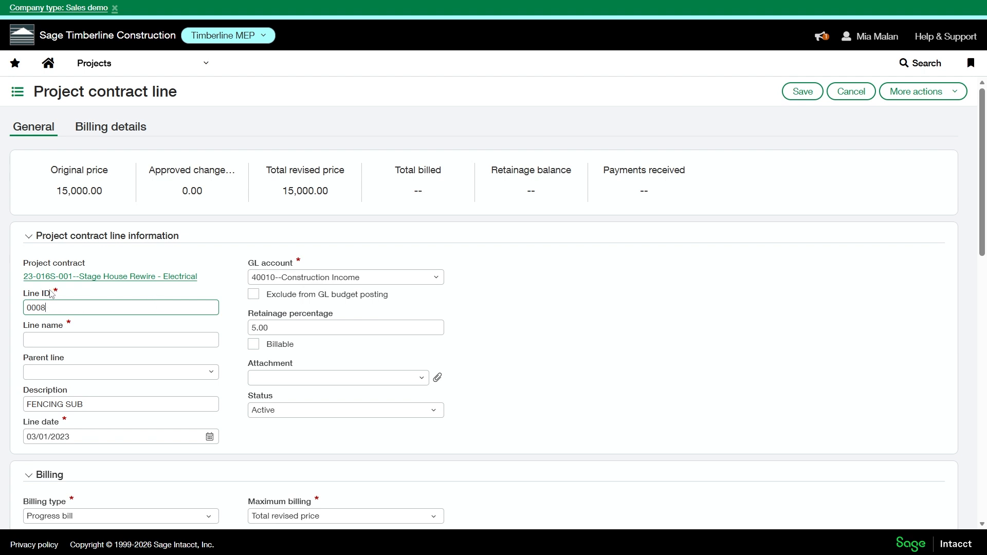
pyautogui.click(63, 343)
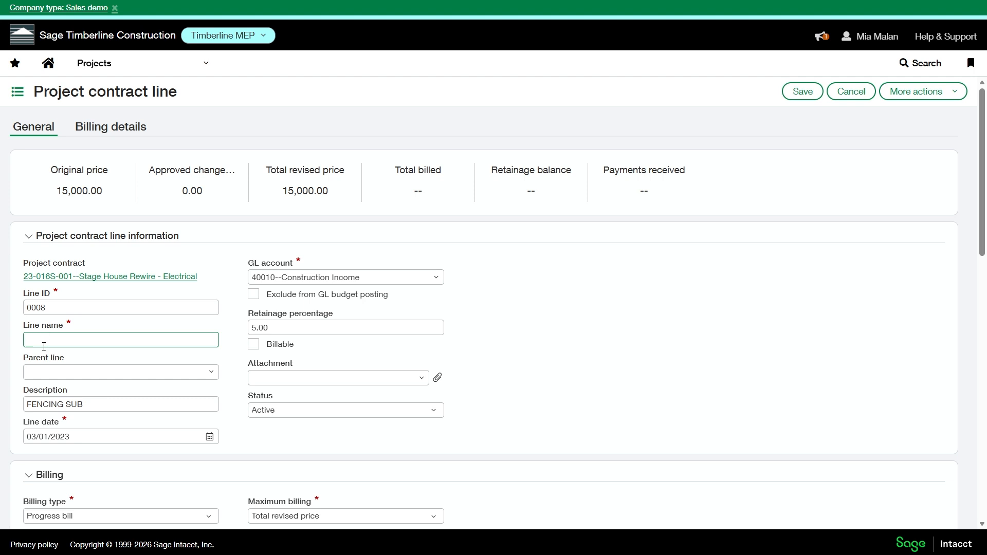
pyautogui.write('Fee')
pyautogui.press('Tab')
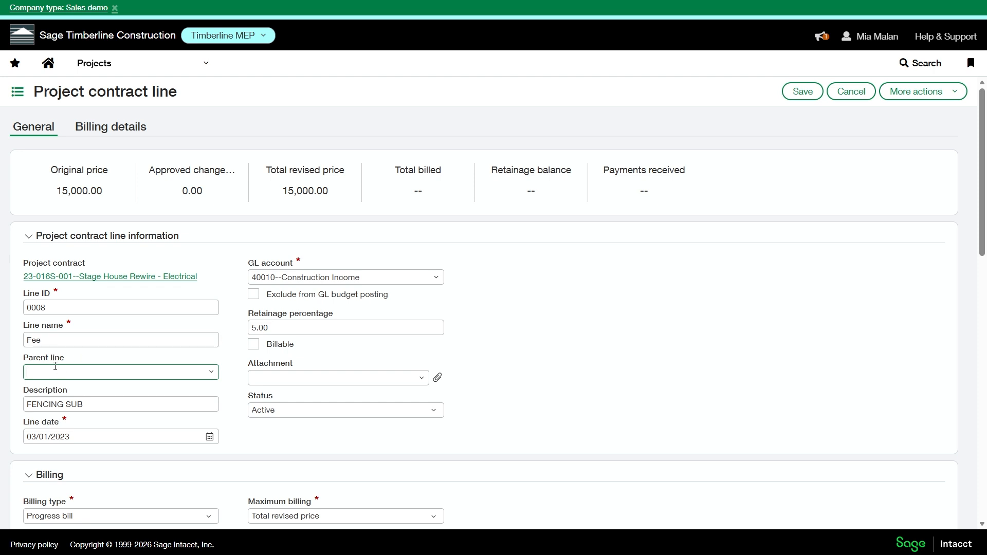
pyautogui.tripleClick(104, 403)
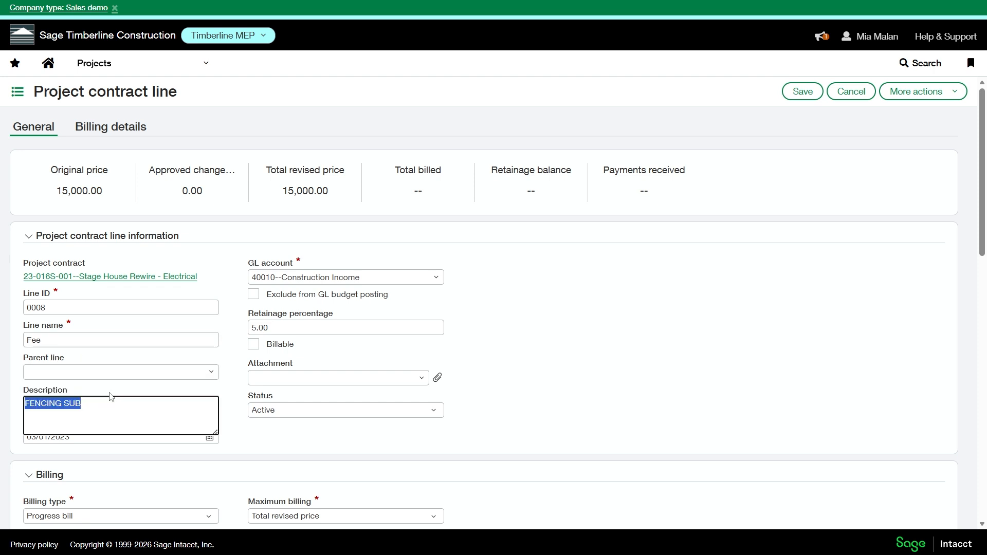
pyautogui.write('Fee to owner')
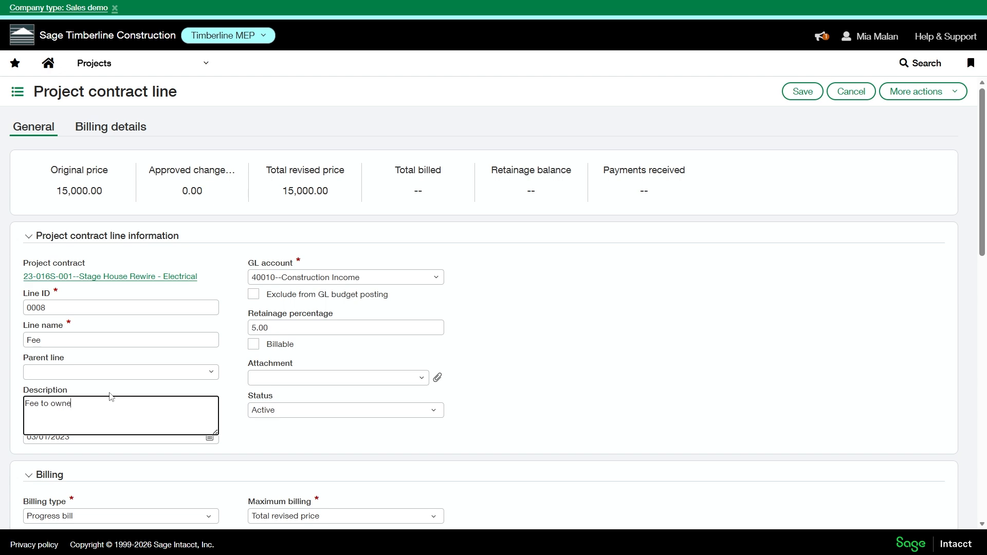
pyautogui.press('Tab')
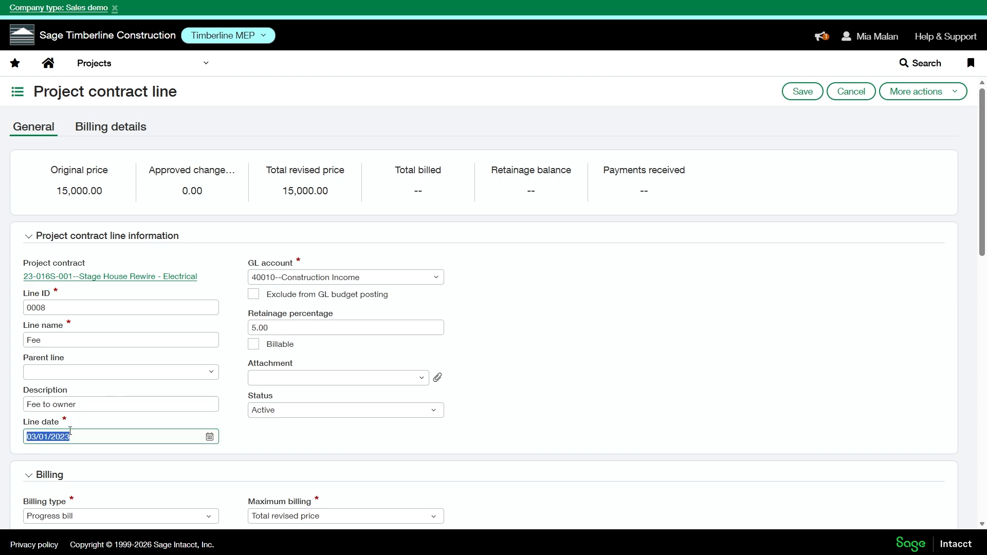
# Check the contract date on the linked project contract and view the GL accounts available for the line.
pyautogui.click(131, 277)
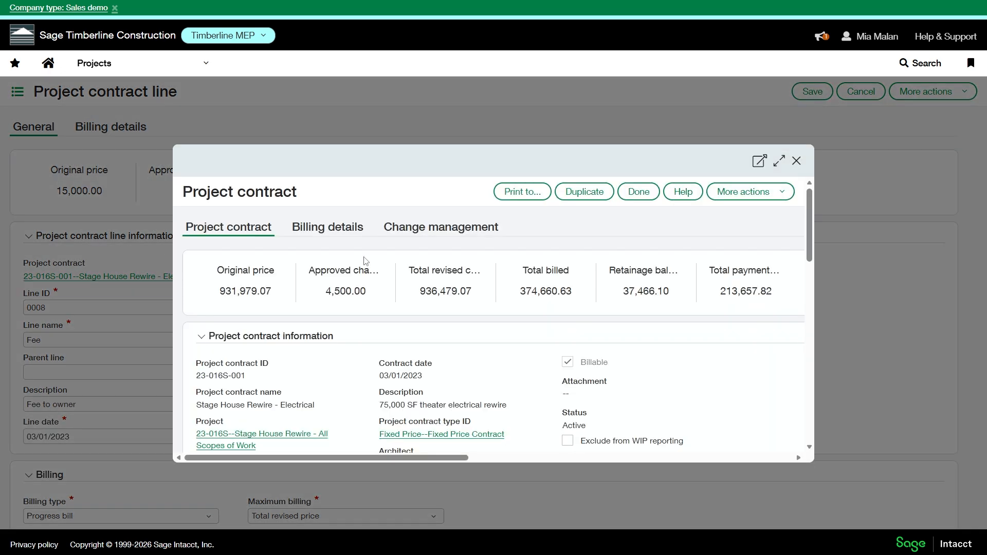
pyautogui.scroll(-1, 462, 354)
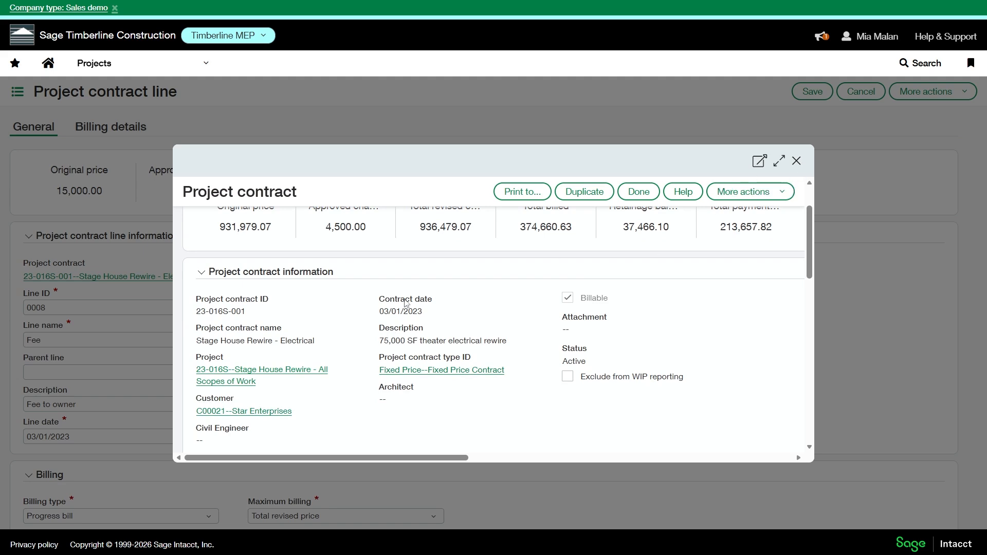
pyautogui.click(797, 161)
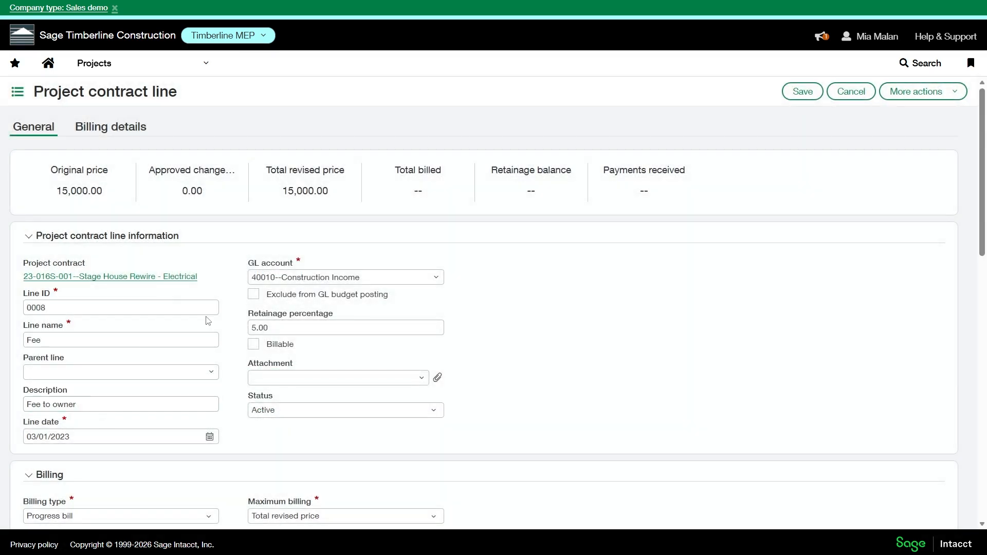
pyautogui.click(437, 278)
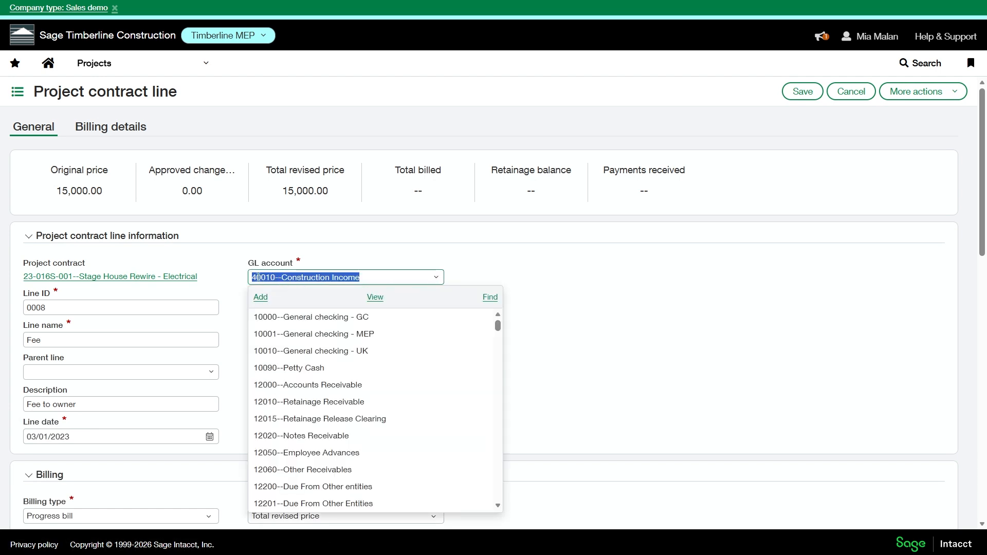
pyautogui.click(556, 292)
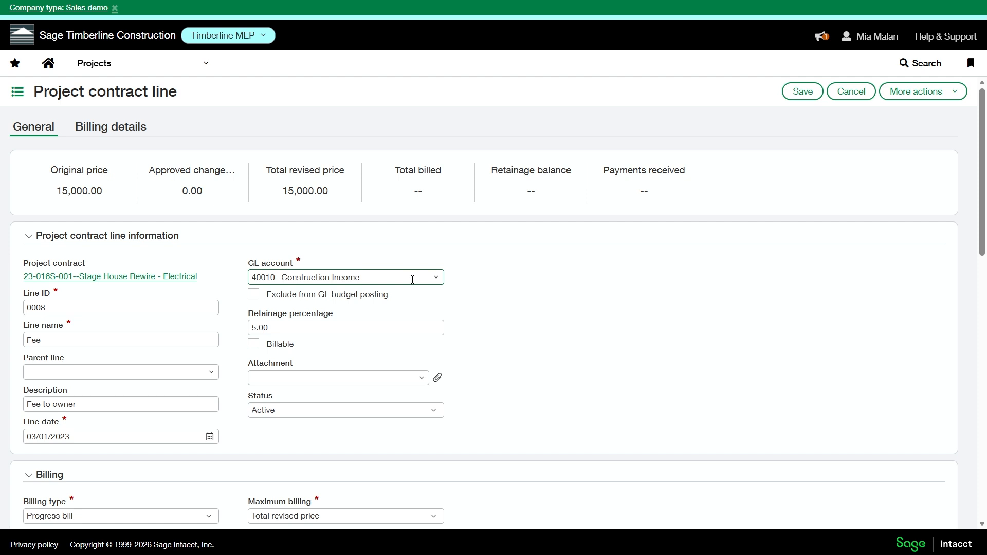
# Set the Fee line's retainage percentage to 10 and mark the line as billable.
pyautogui.click(286, 327)
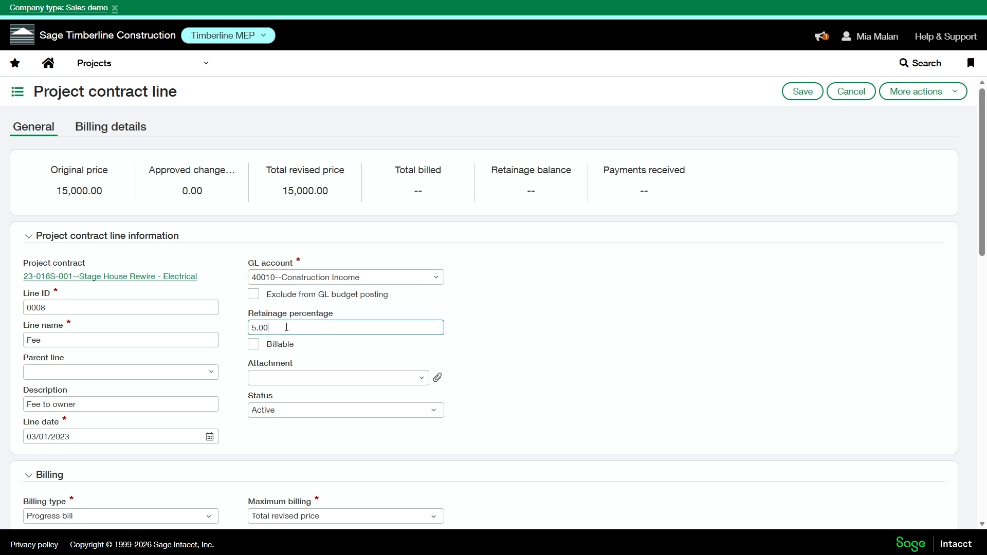
pyautogui.moveTo(307, 330); pyautogui.dragTo(234, 329)
pyautogui.write('10')
pyautogui.click(564, 317)
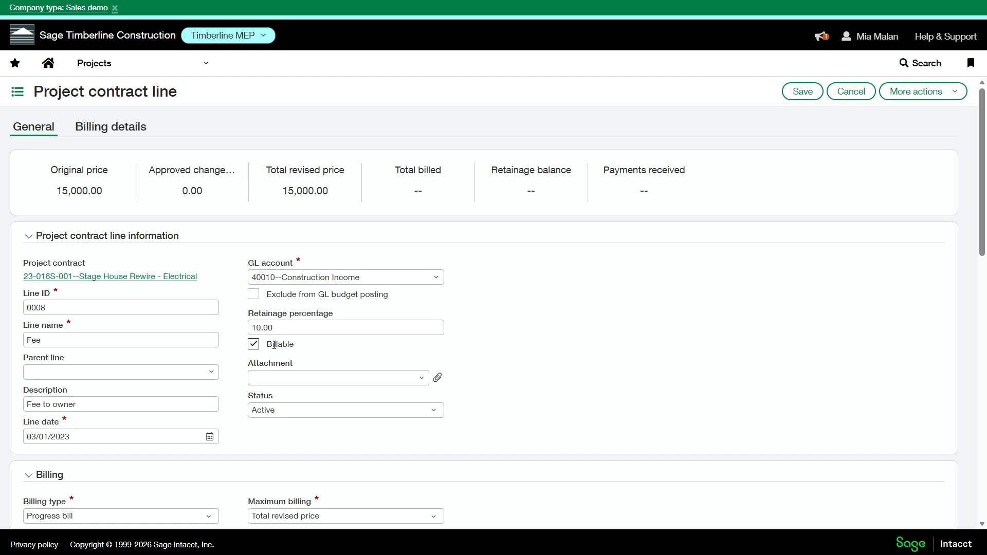
# Review the line's billable setting and the status choices available for it.
pyautogui.scroll(-1, 274, 345)
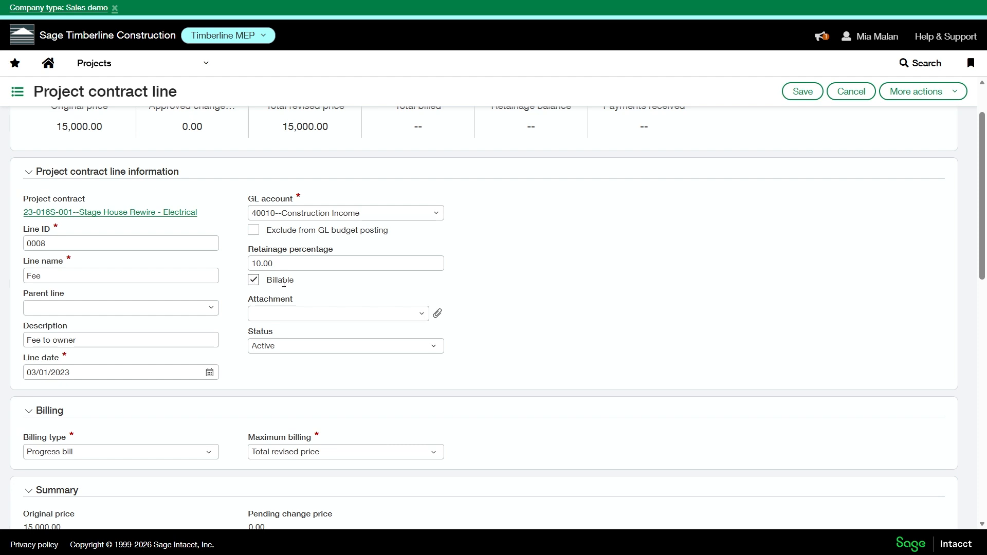
pyautogui.scroll(-1, 351, 284)
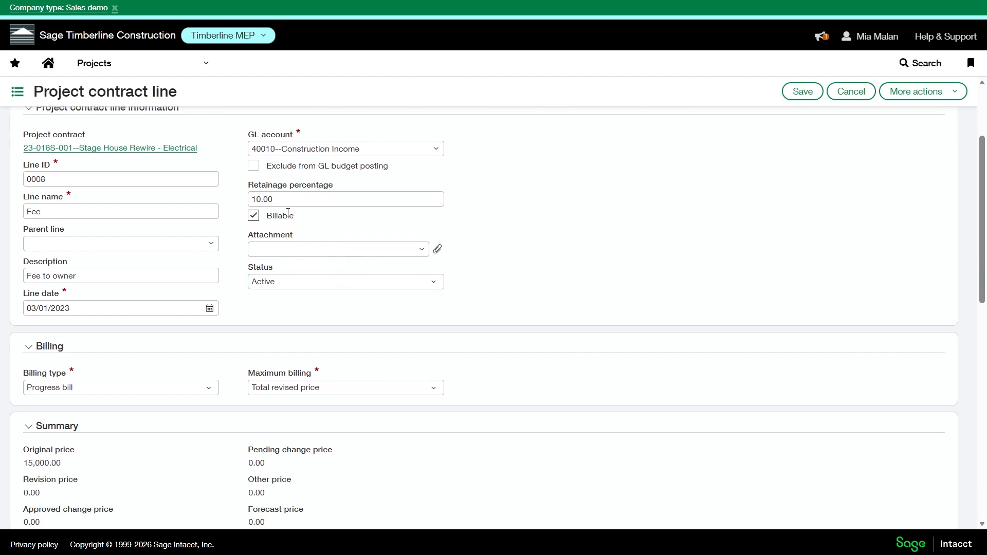
pyautogui.scroll(1, 288, 212)
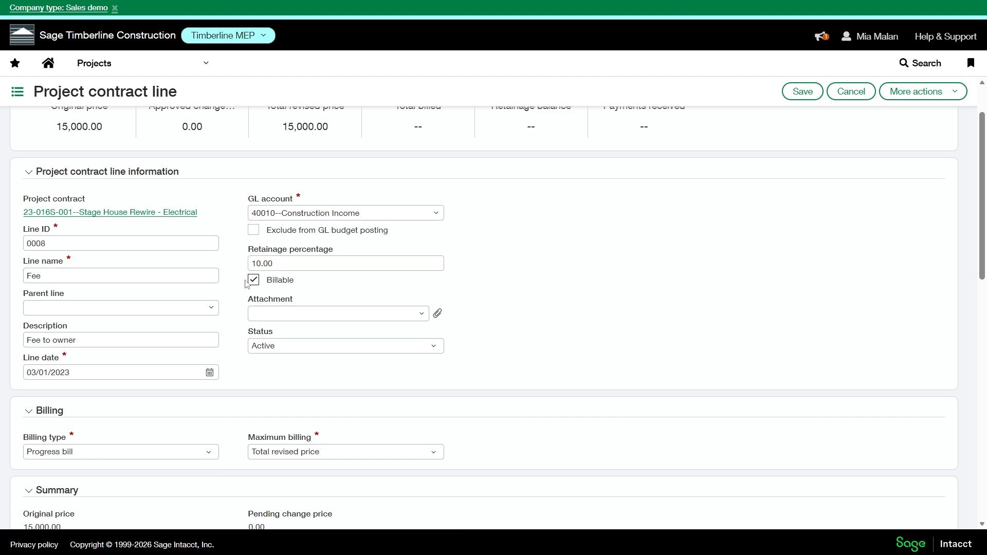
pyautogui.moveTo(299, 284); pyautogui.dragTo(262, 285)
pyautogui.click(270, 281)
pyautogui.scroll(-1, 418, 298)
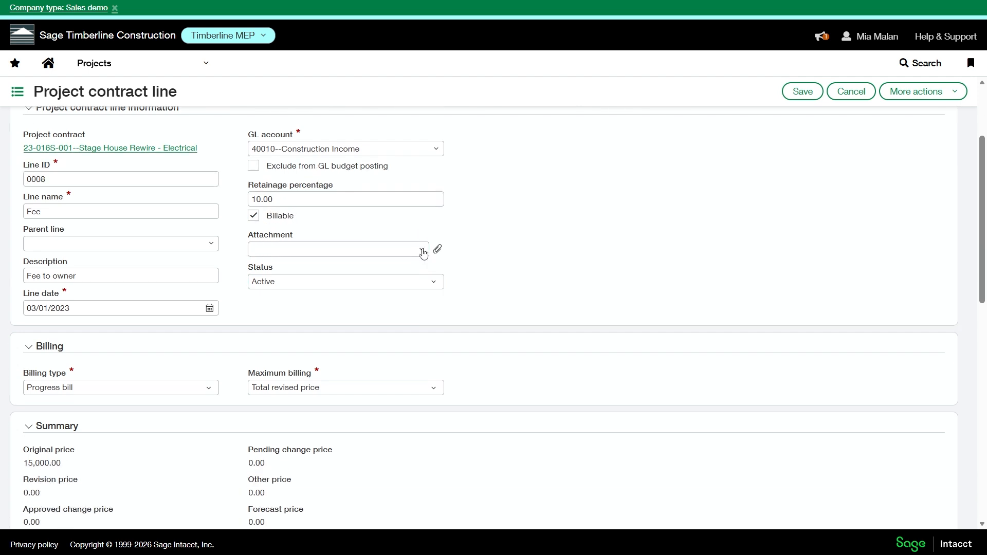
pyautogui.click(431, 286)
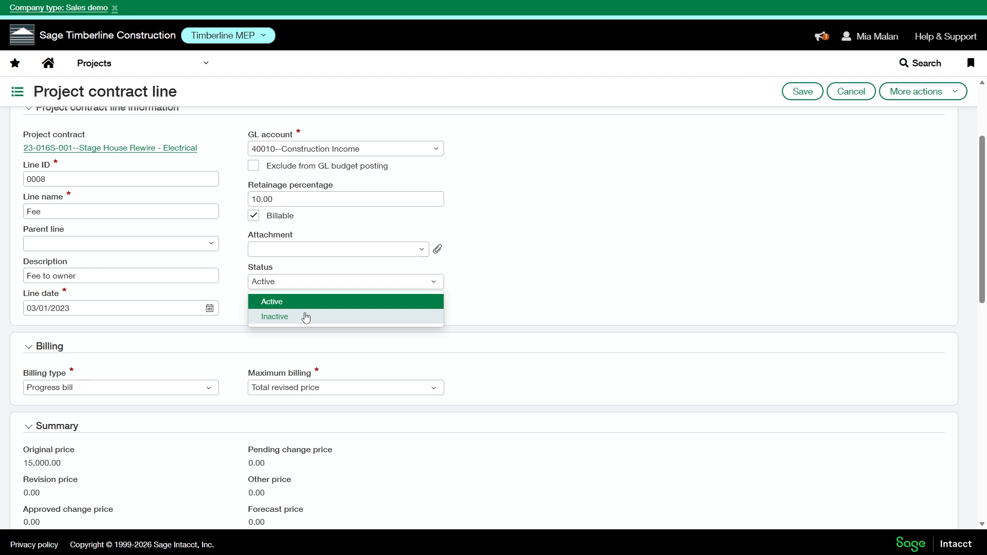
pyautogui.click(523, 265)
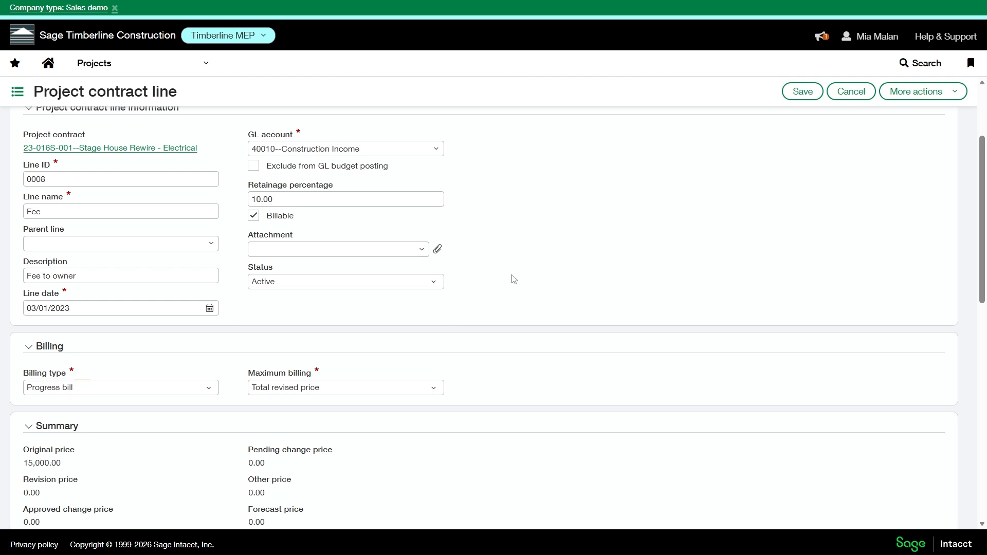
# Choose Progress bill as the Fee line's billing type.
pyautogui.scroll(-3, 511, 282)
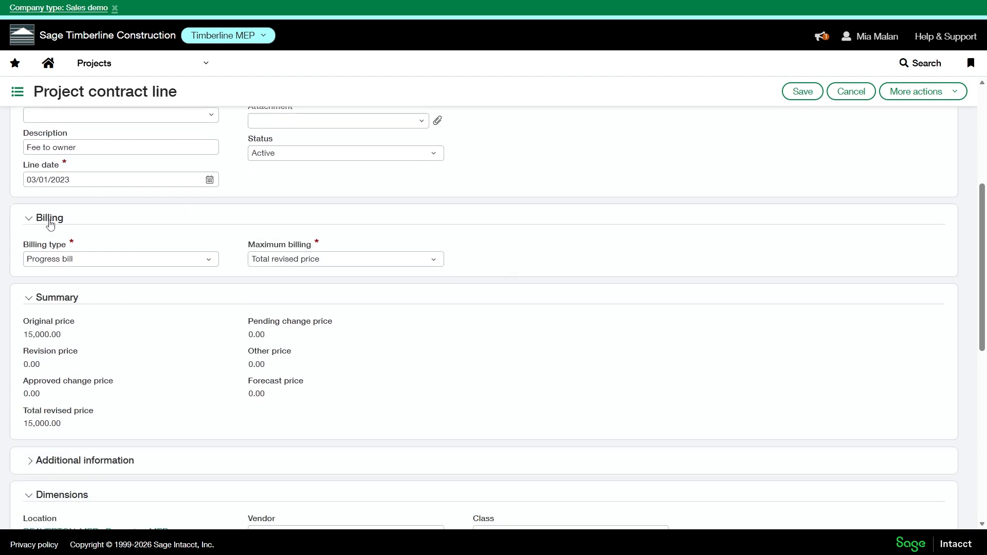
pyautogui.click(90, 260)
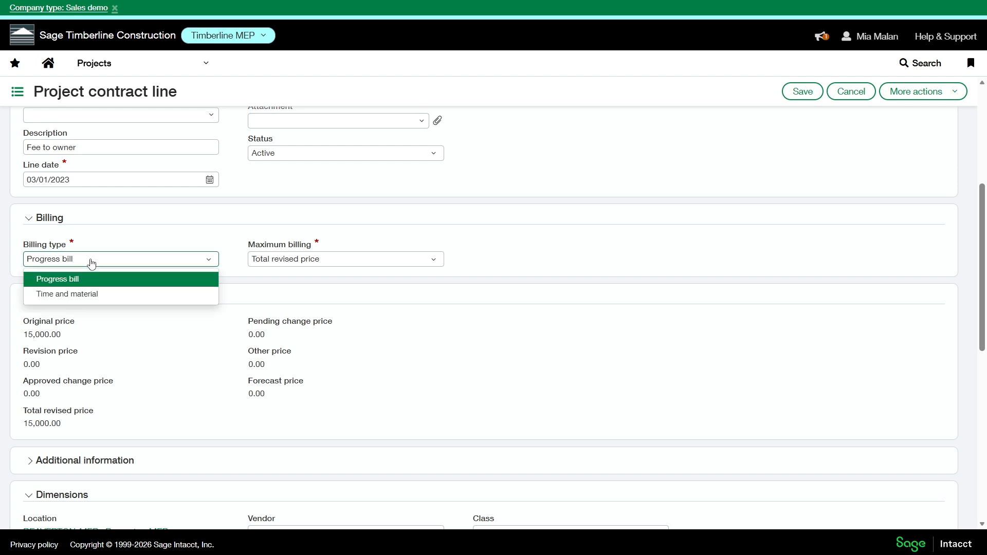
pyautogui.click(59, 281)
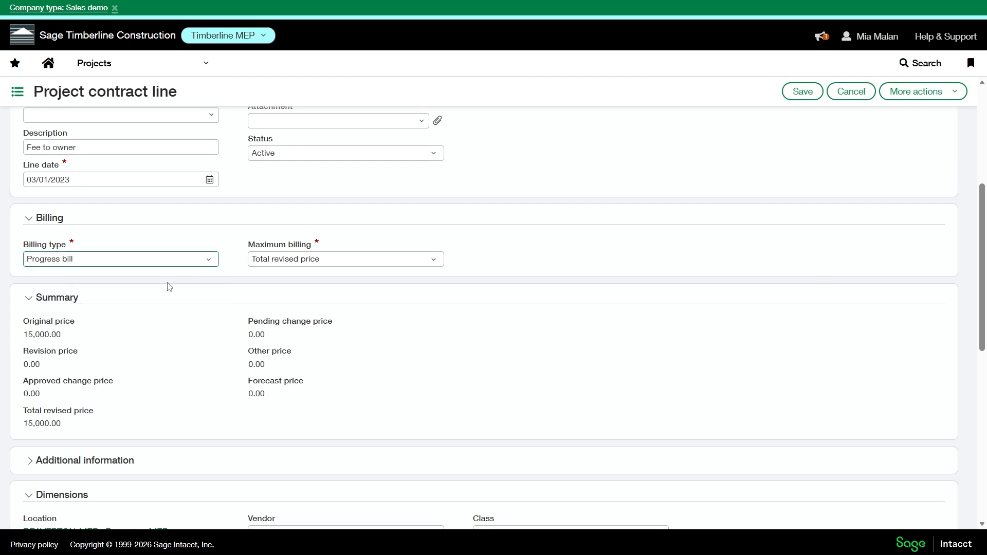
# Try No maximum and Specified amount as the line's maximum billing option.
pyautogui.click(315, 262)
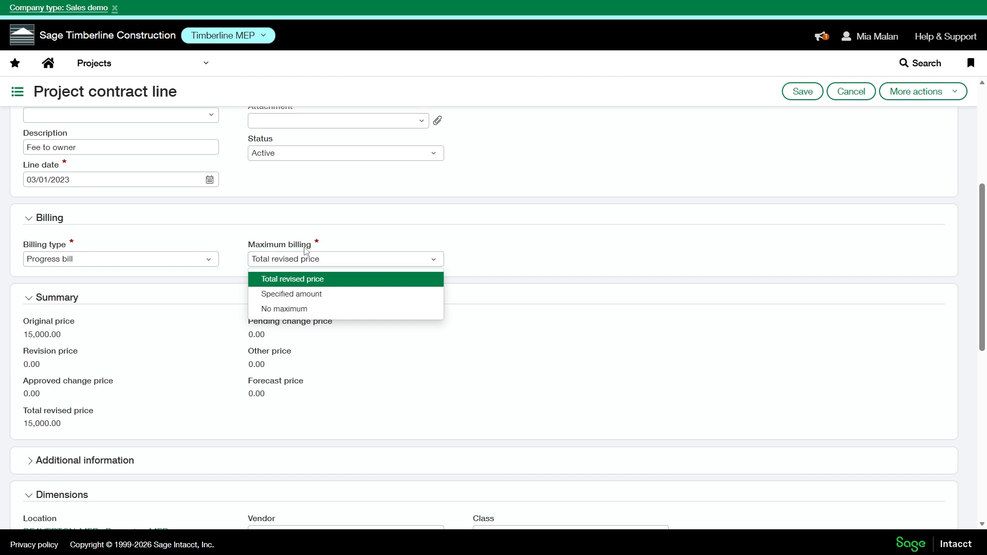
pyautogui.click(300, 310)
pyautogui.click(287, 260)
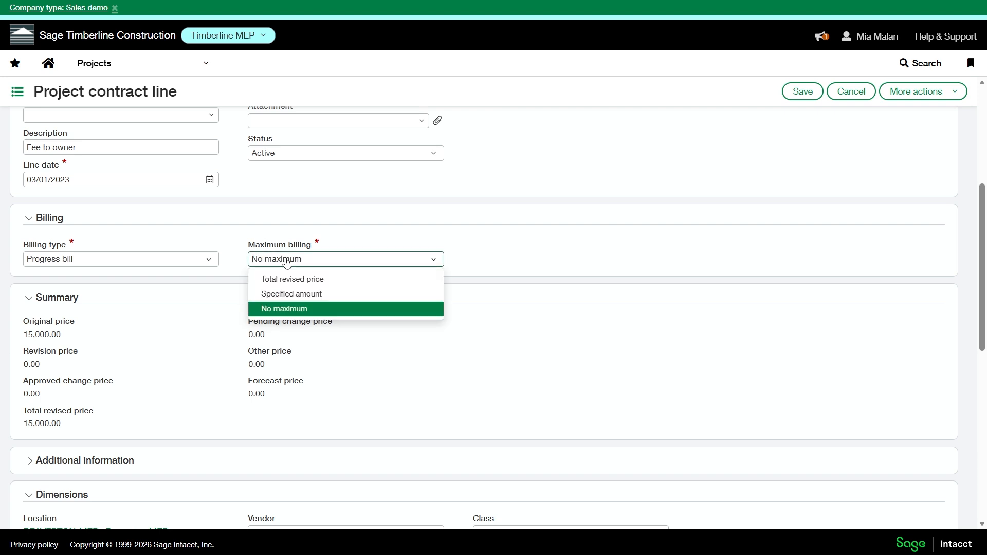
pyautogui.click(291, 295)
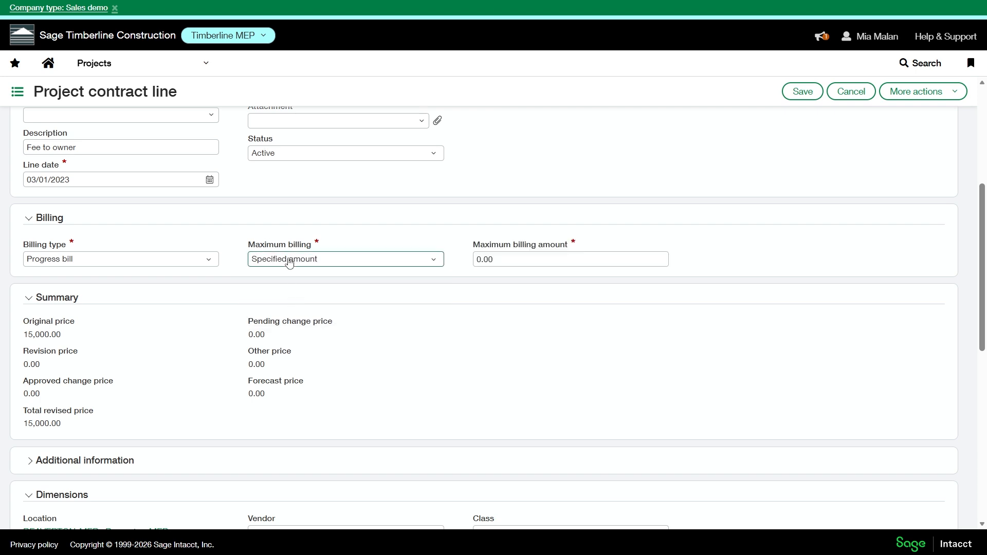
pyautogui.press('Tab')
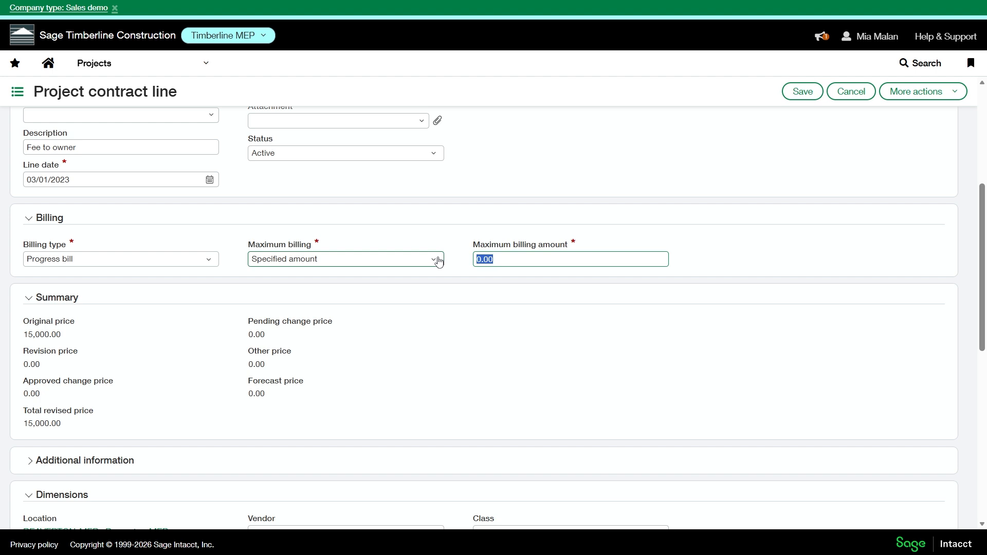
pyautogui.scroll(1, 188, 250)
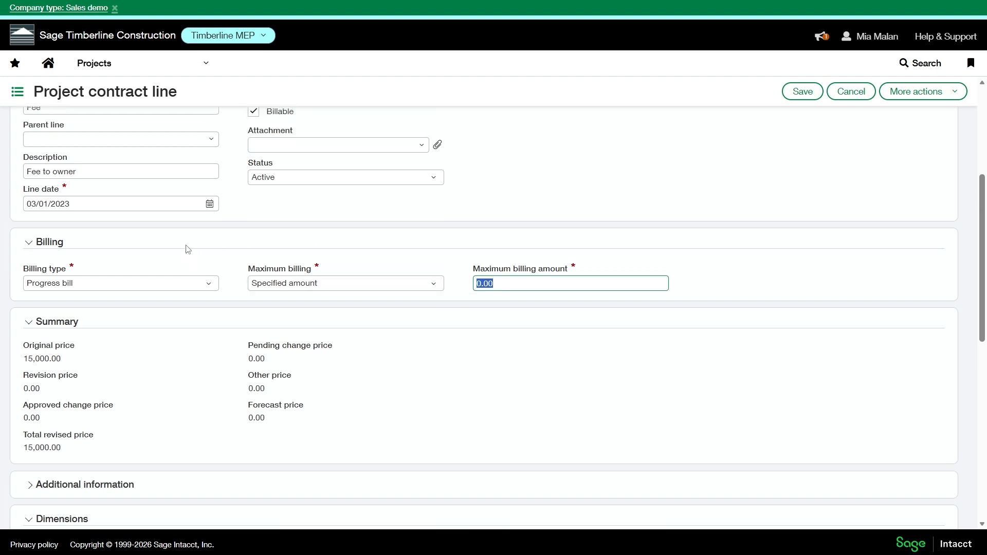
pyautogui.scroll(2, 188, 249)
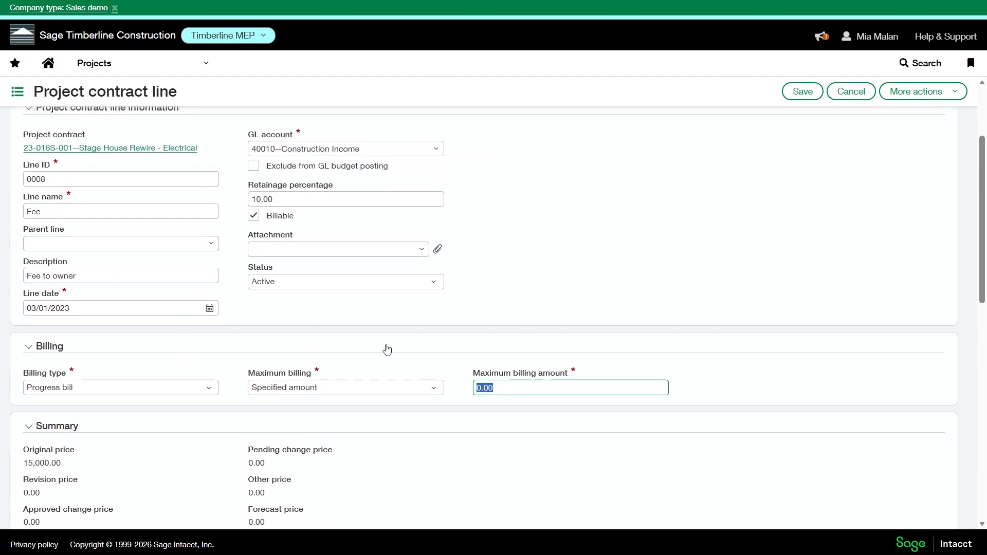
pyautogui.click(106, 278)
pyautogui.scroll(-2, 390, 368)
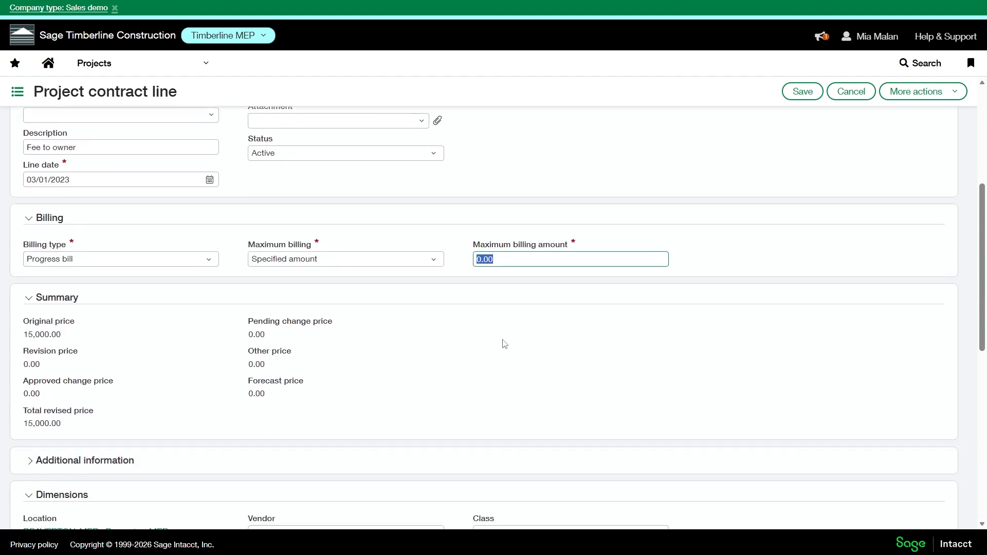
# Set the Fee line's maximum billing to Total revised price.
pyautogui.click(425, 262)
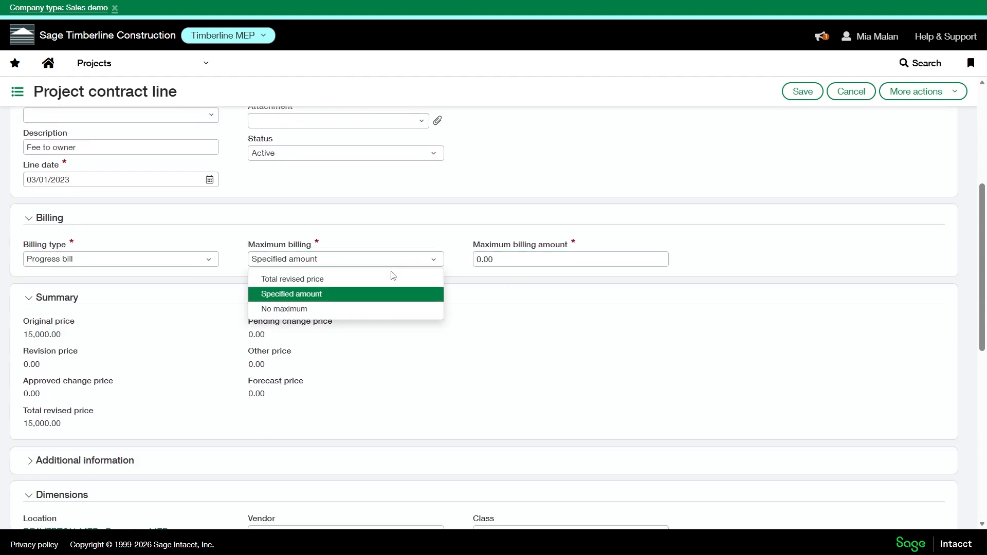
pyautogui.click(348, 285)
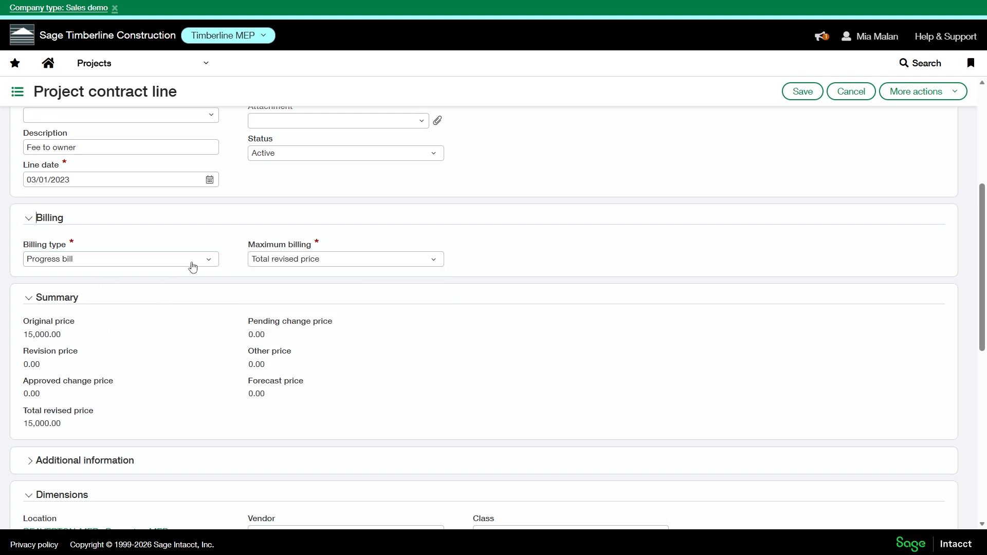
# Review the price summary and the project choices in the line's dimensions.
pyautogui.scroll(-1, 160, 280)
pyautogui.scroll(-1, 164, 280)
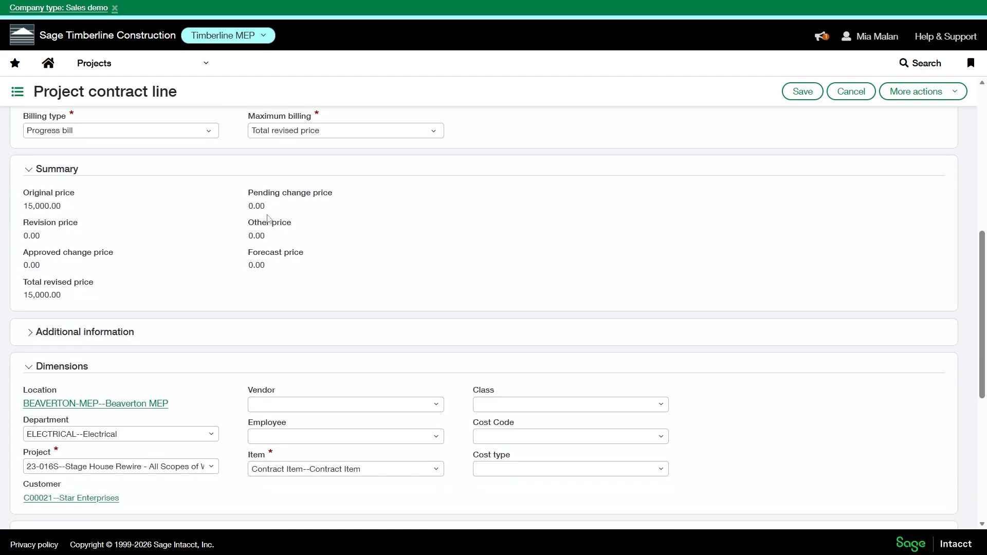
pyautogui.scroll(-3, 276, 278)
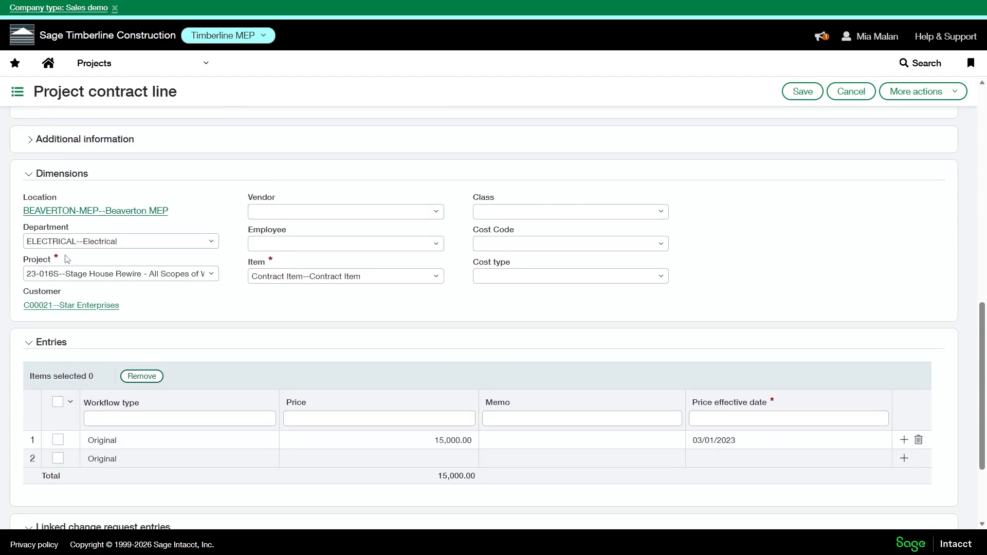
pyautogui.click(213, 274)
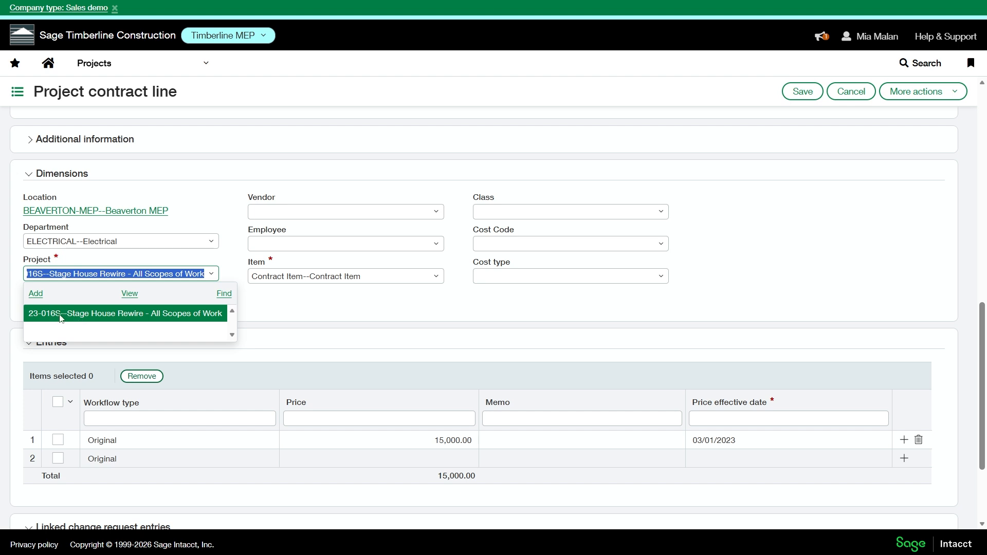
pyautogui.click(242, 171)
pyautogui.click(229, 185)
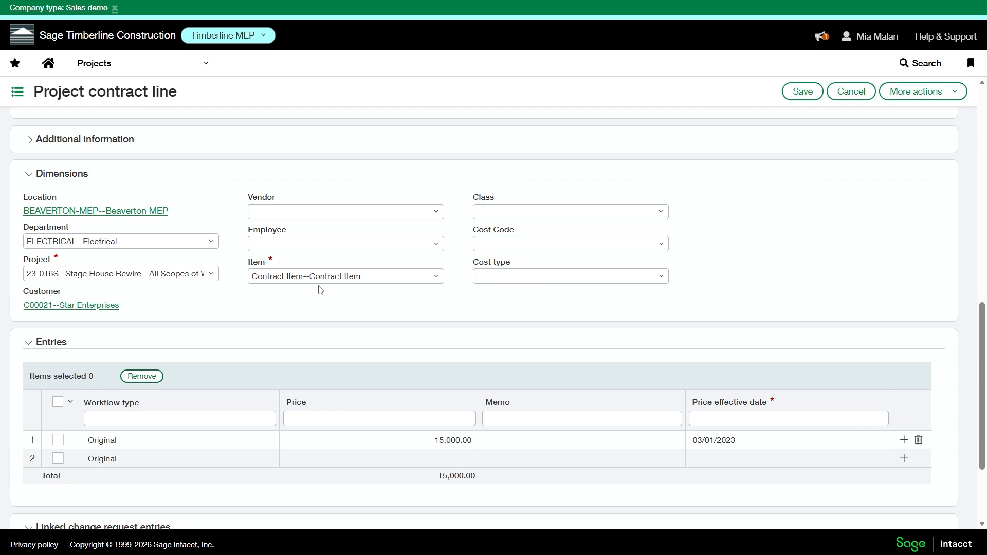
# Search the item choices for "con" and clear the line's Item dimension.
pyautogui.click(438, 279)
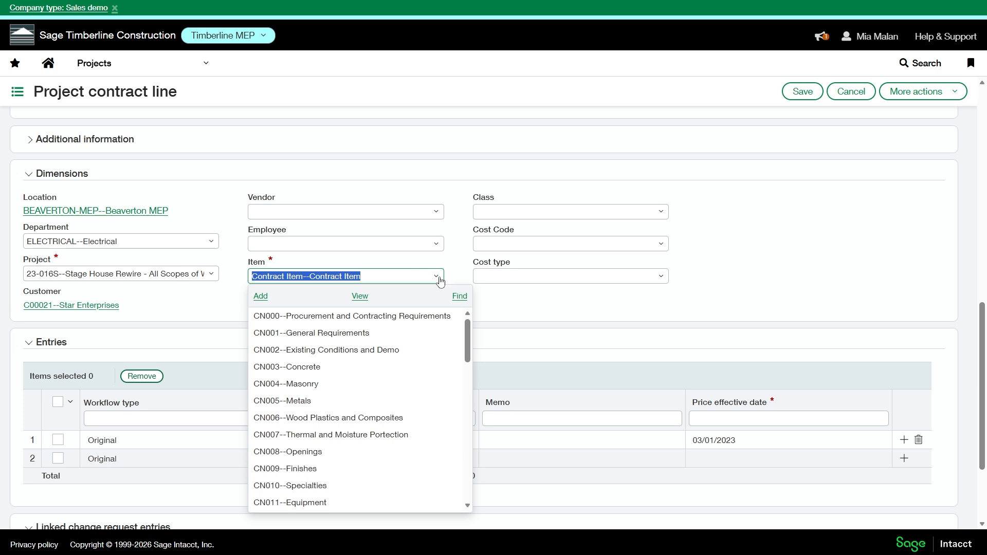
pyautogui.write('con')
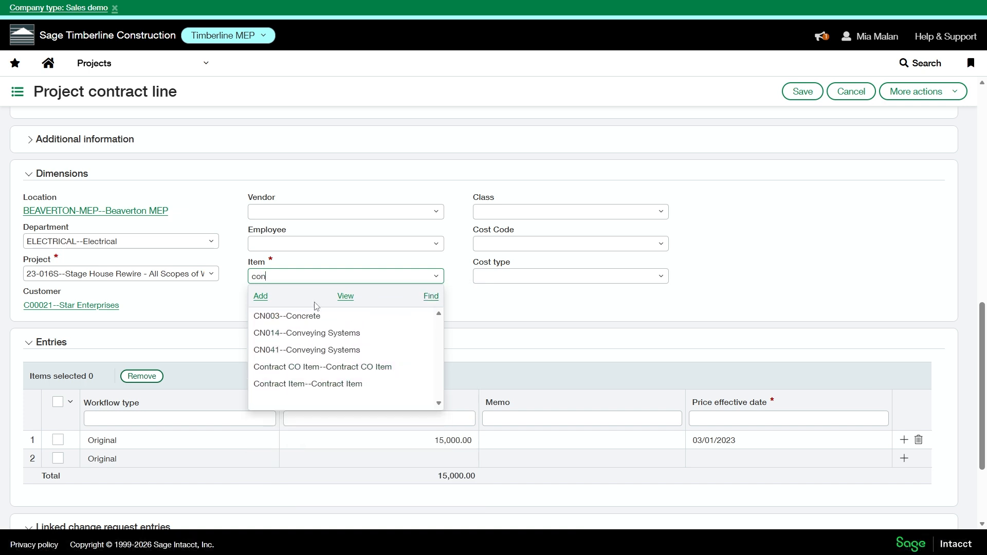
pyautogui.press('BackSpace')
pyautogui.press('BackSpace')
pyautogui.press('BackSpace')
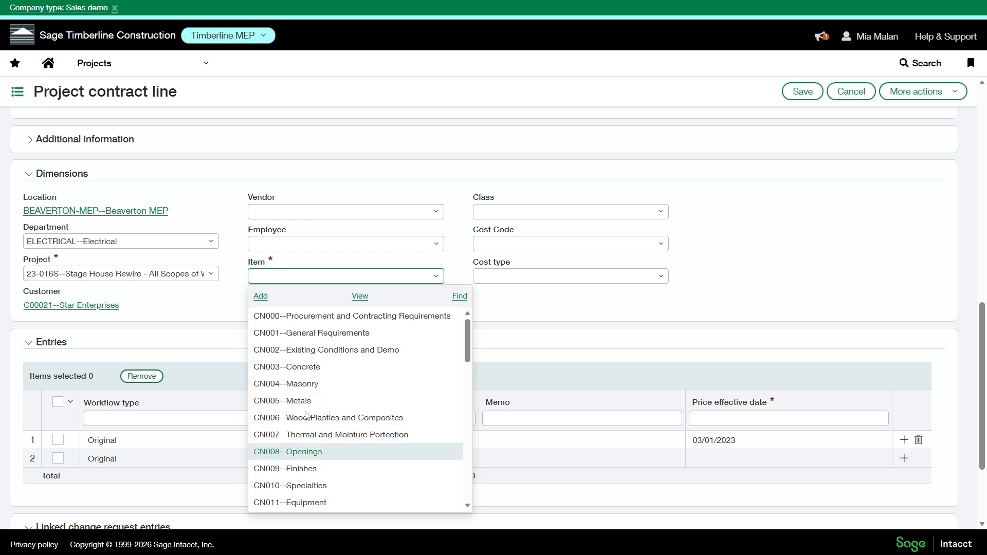
pyautogui.click(790, 273)
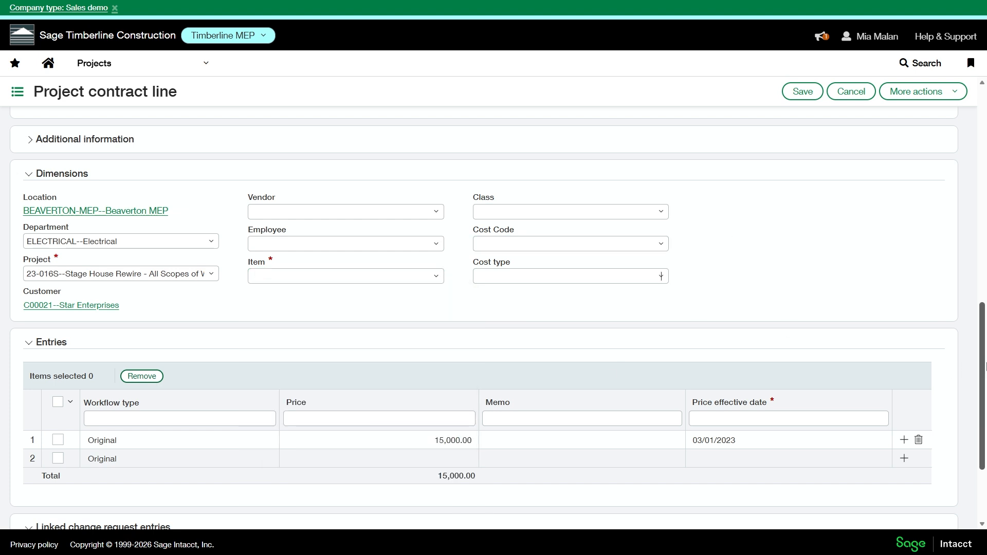
# Set the price of the line's first Original entry to 100,000.00.
pyautogui.scroll(-1, 985, 366)
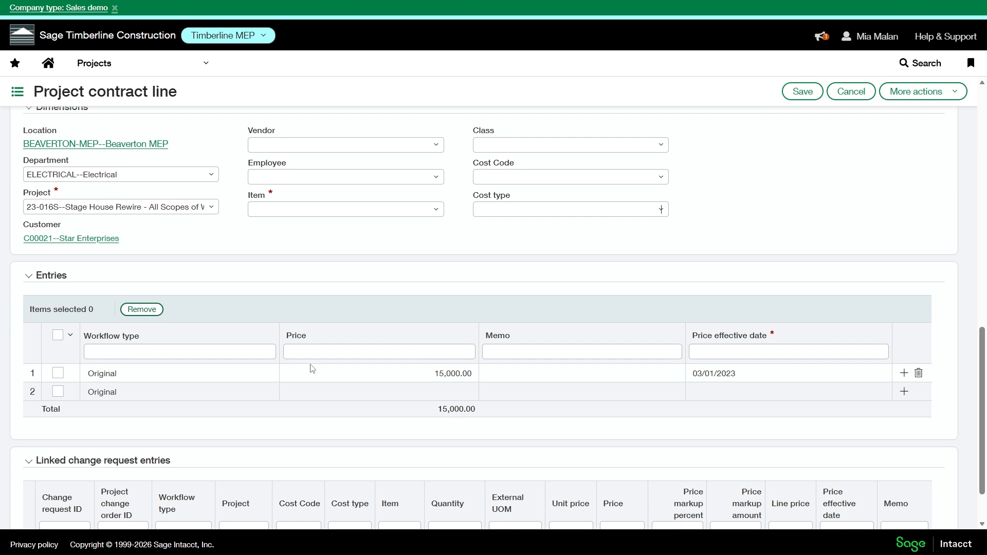
pyautogui.click(452, 373)
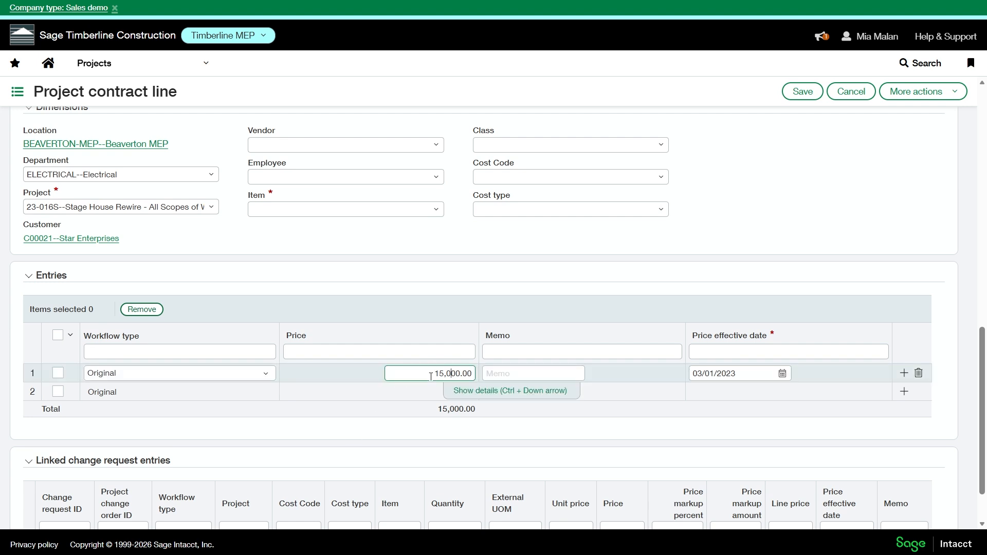
pyautogui.moveTo(431, 376); pyautogui.dragTo(505, 377)
pyautogui.press('BackSpace')
pyautogui.click(501, 370)
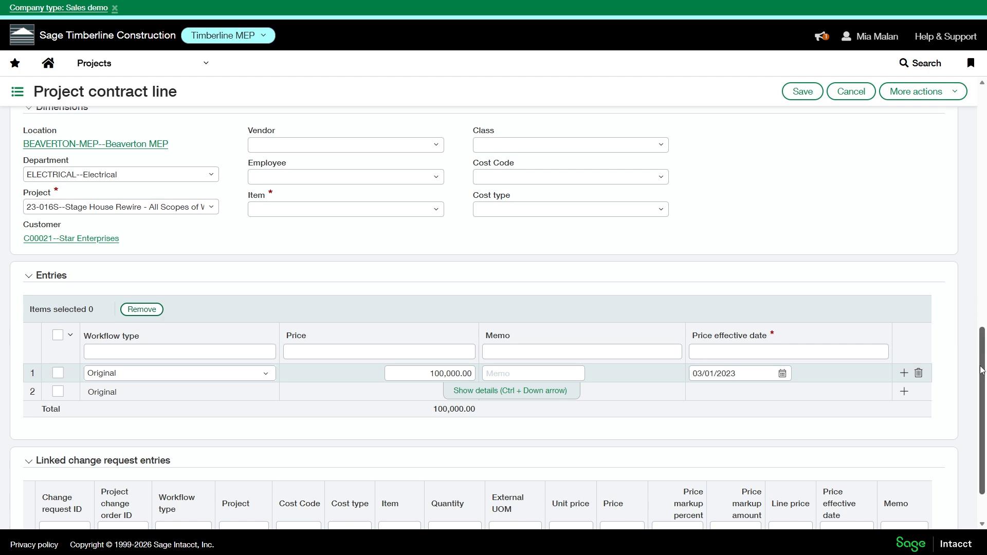
# Check the GL integration settings on the linked Stage House Rewire - Electrical project contract.
pyautogui.moveTo(980, 367); pyautogui.dragTo(962, 172)
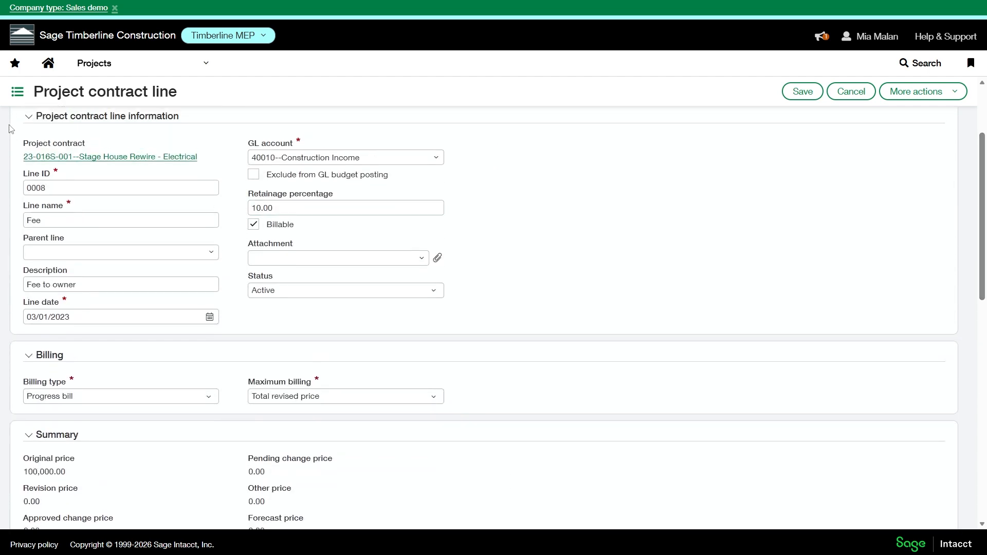
pyautogui.click(105, 158)
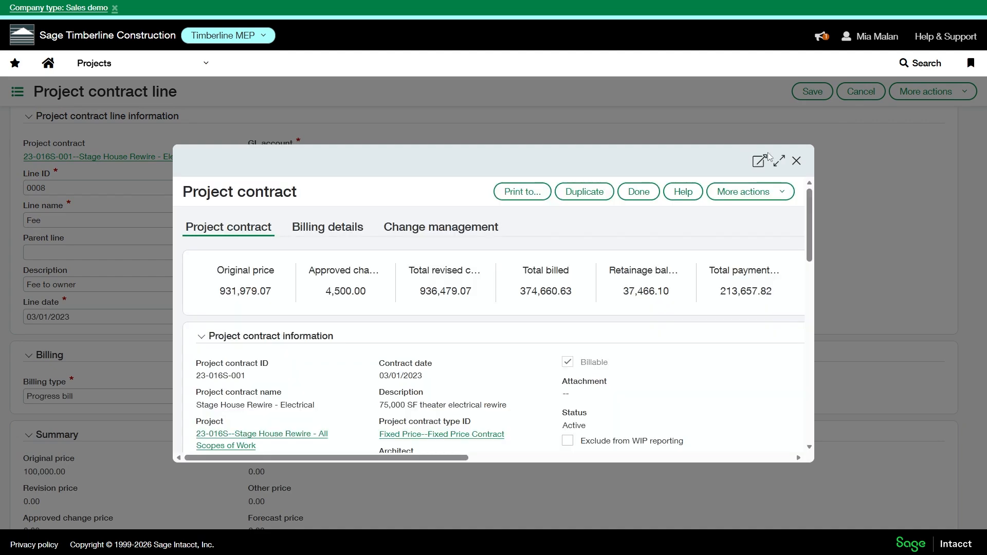
pyautogui.click(779, 161)
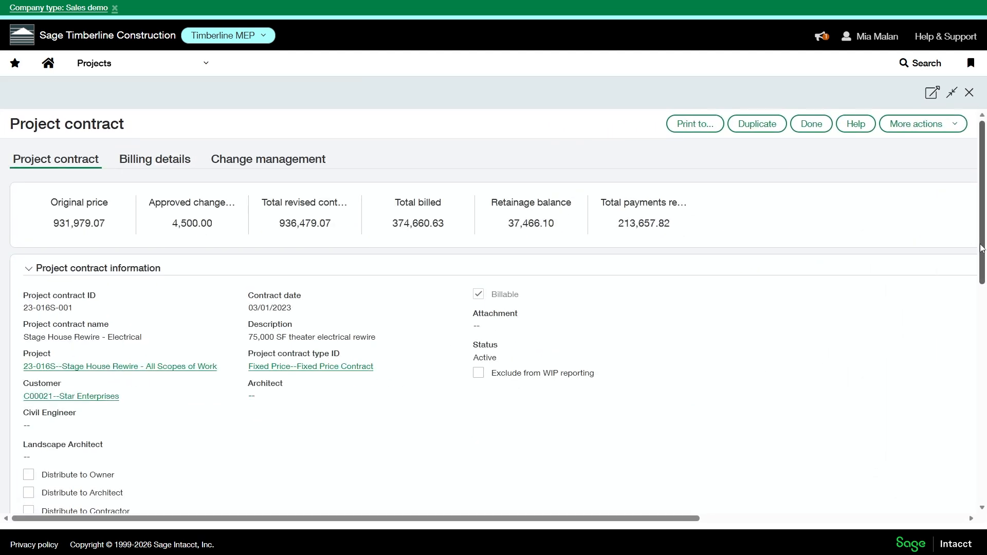
pyautogui.scroll(-9, 980, 244)
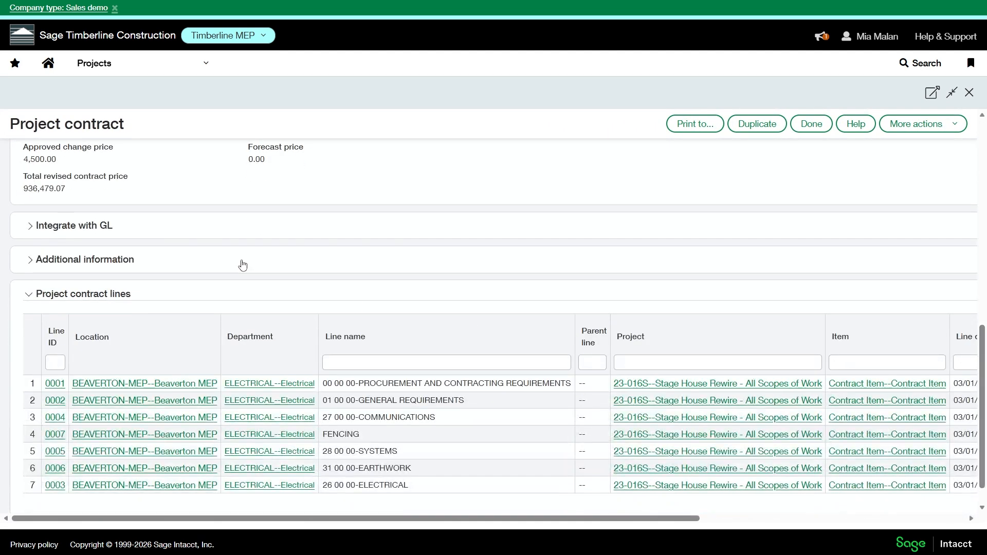
pyautogui.click(149, 231)
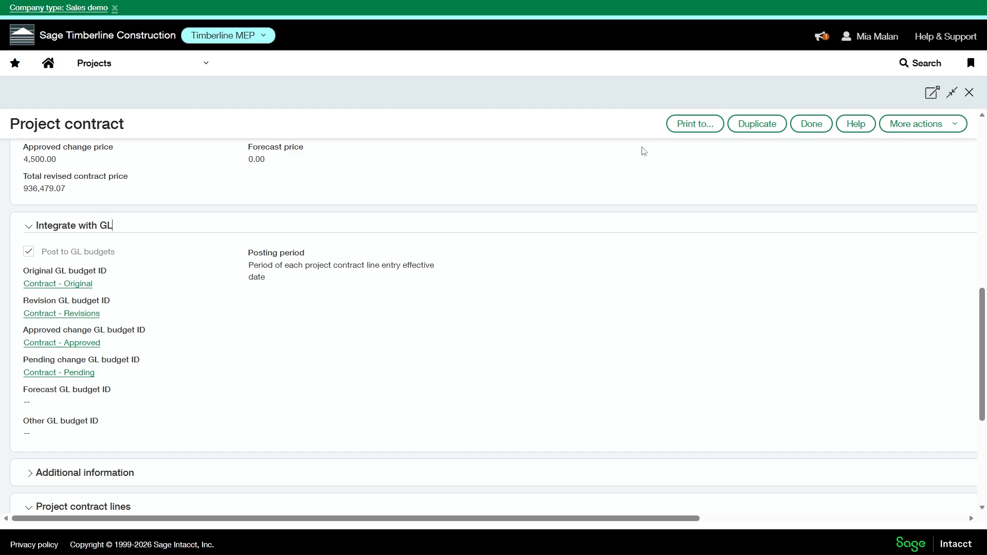
pyautogui.click(970, 92)
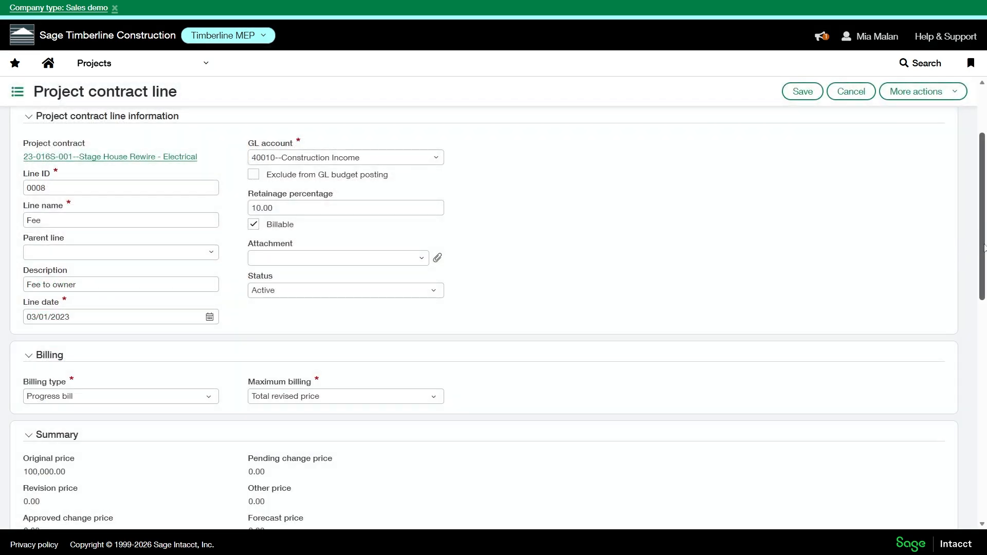
# Set the Fee line's Item dimension to Contract Item--Contract Item and save the project contract line.
pyautogui.scroll(-4, 977, 328)
pyautogui.scroll(-7, 977, 328)
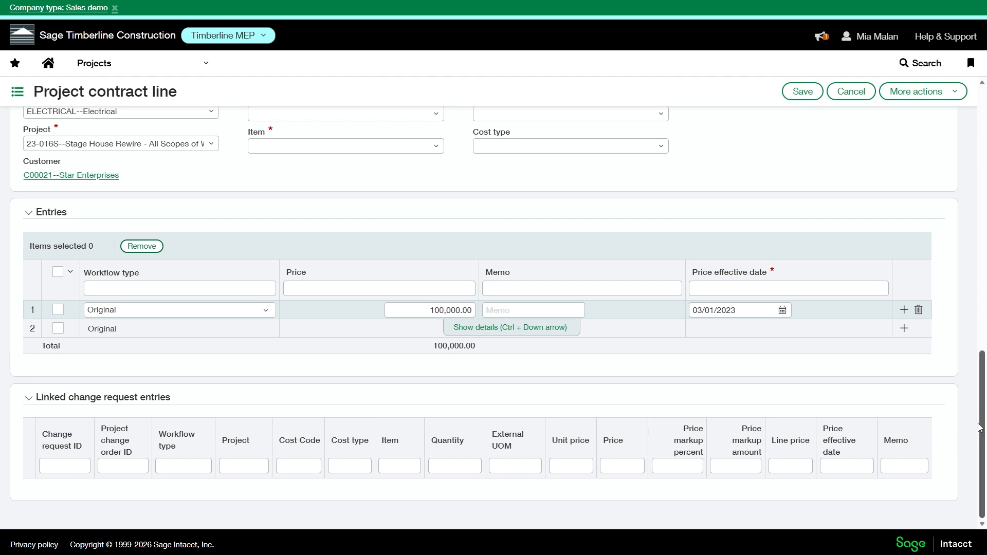
pyautogui.moveTo(979, 424); pyautogui.dragTo(981, 412)
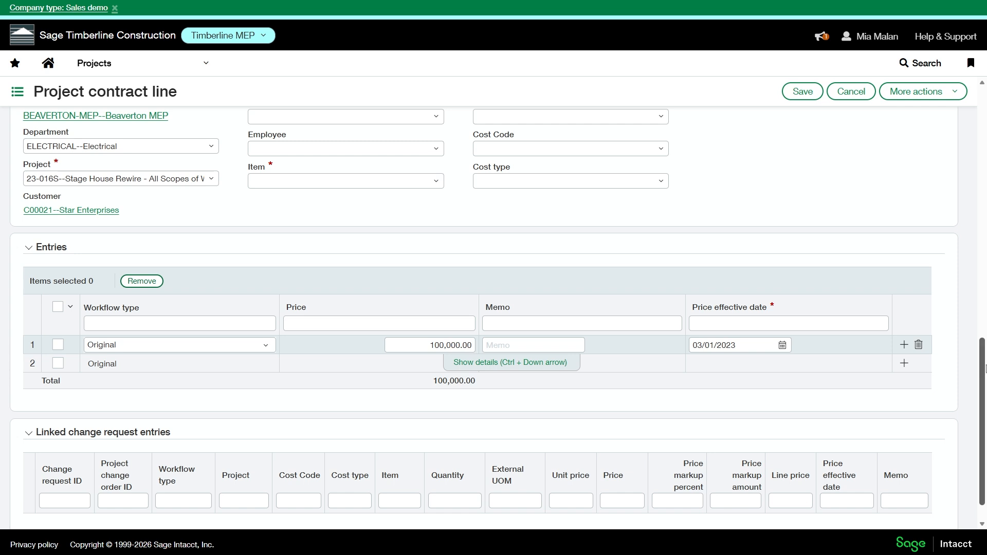
pyautogui.scroll(3, 985, 369)
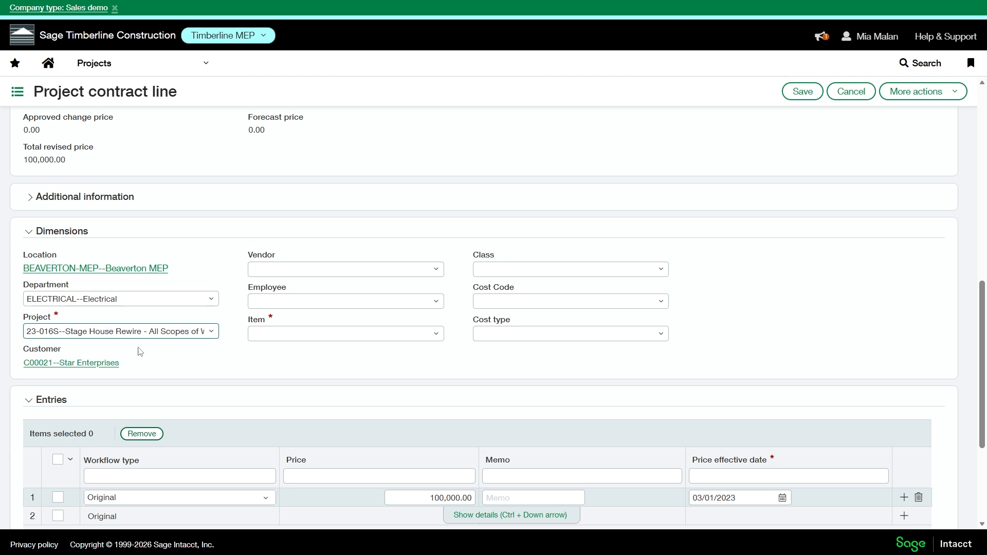
pyautogui.click(355, 335)
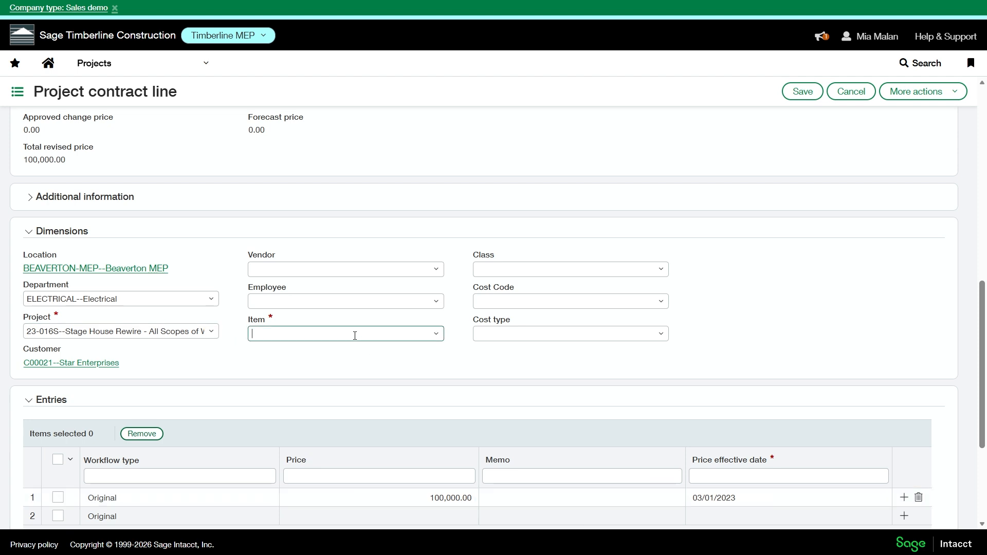
pyautogui.write('con')
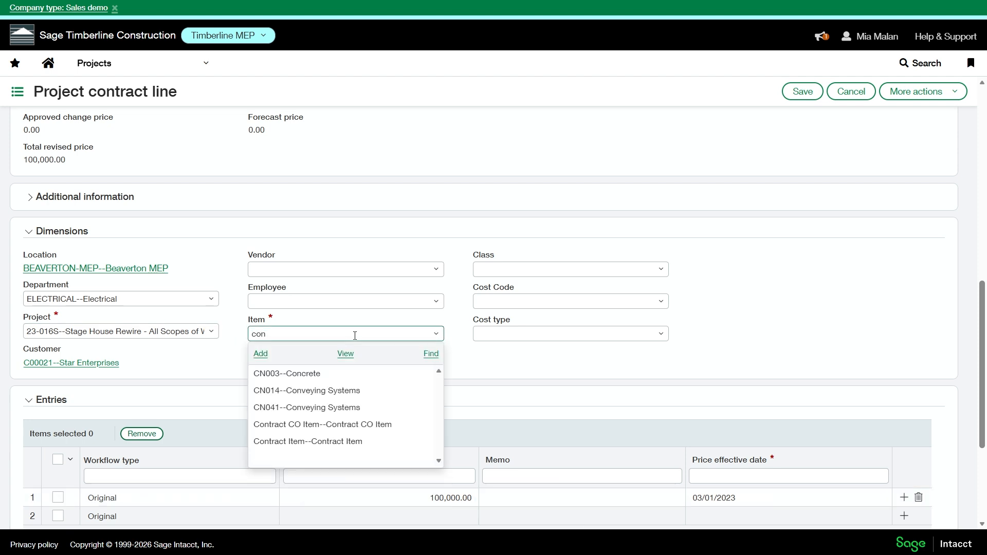
pyautogui.click(328, 443)
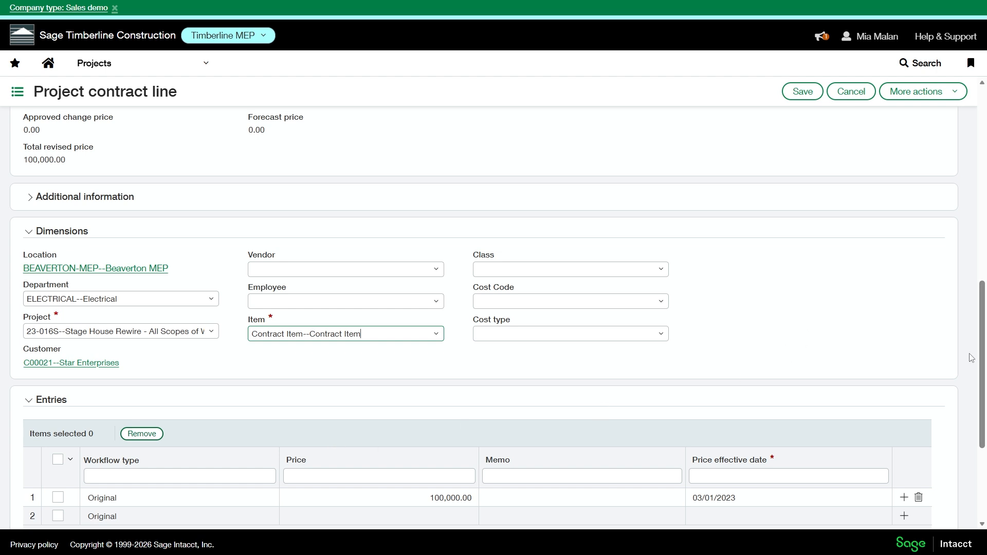
pyautogui.click(796, 96)
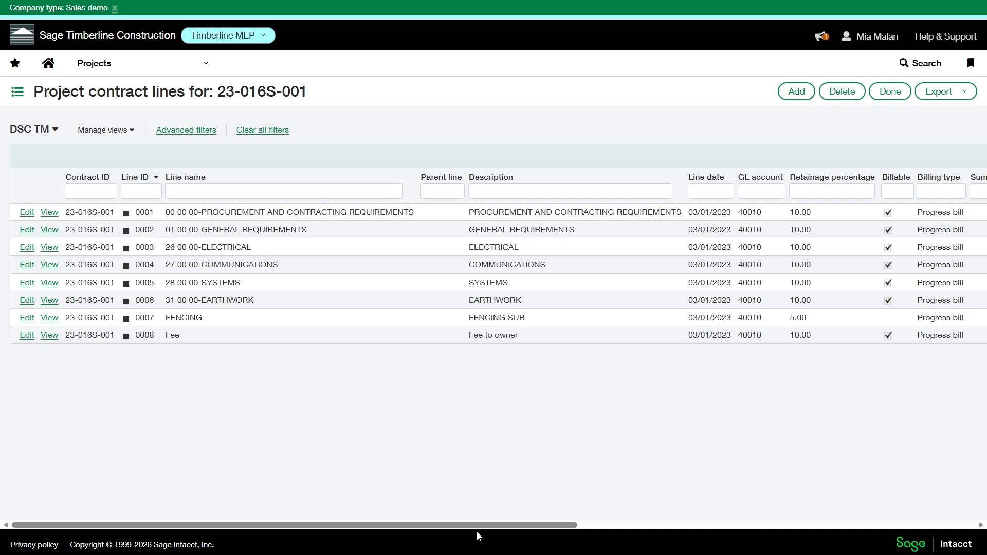
# Review all columns of the contract's line list and switch it to the Project Contract Line Details view.
pyautogui.moveTo(477, 526); pyautogui.dragTo(888, 493)
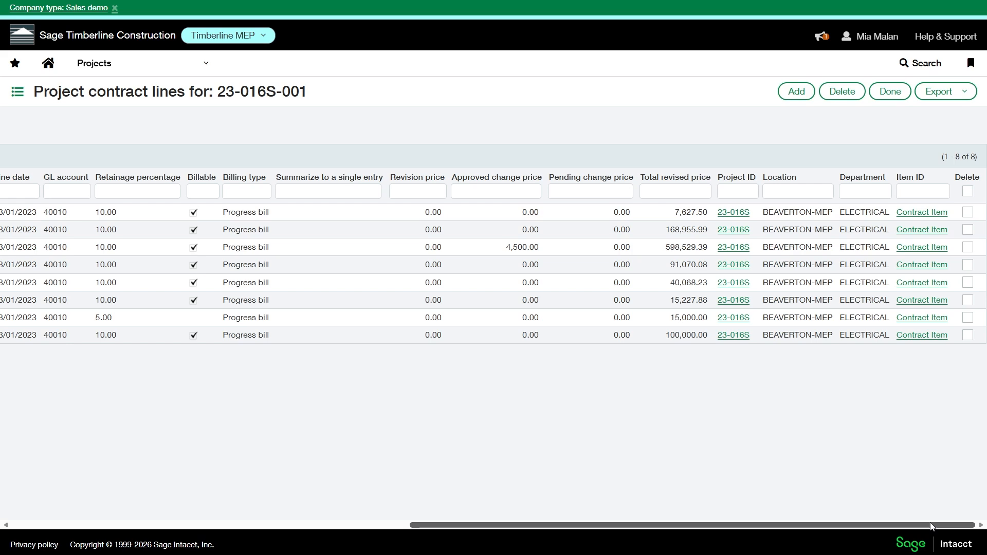
pyautogui.moveTo(931, 527); pyautogui.dragTo(353, 431)
pyautogui.moveTo(434, 525); pyautogui.dragTo(2, 484)
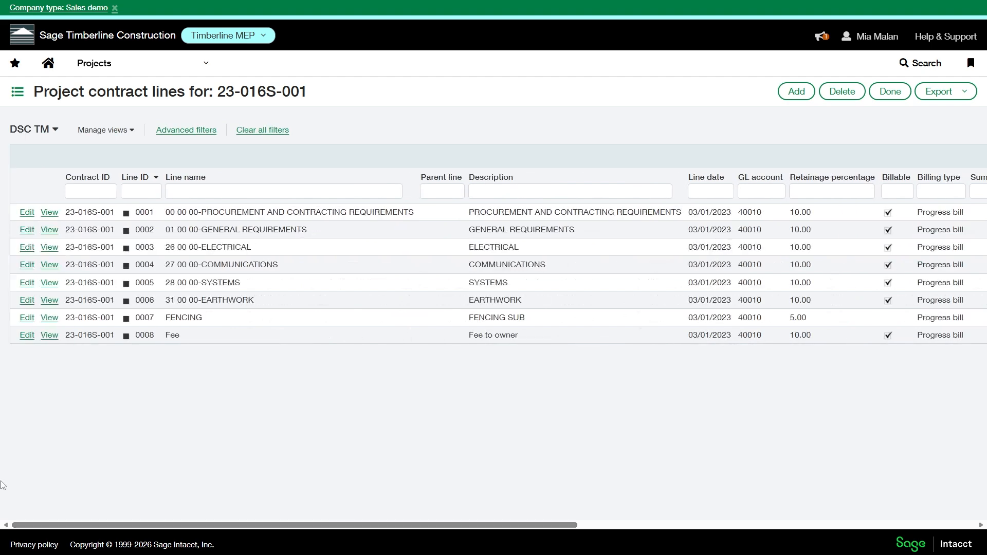
pyautogui.click(50, 134)
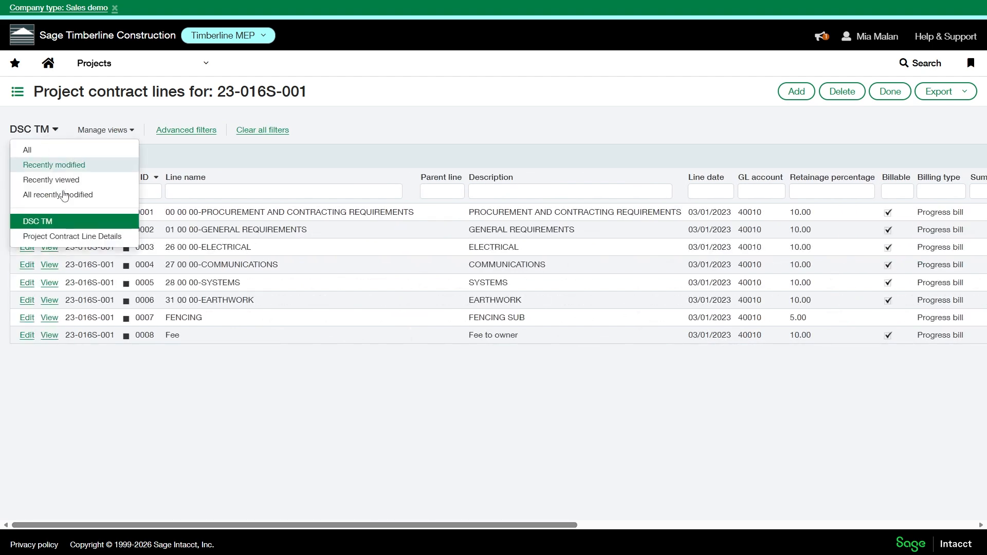
pyautogui.click(73, 236)
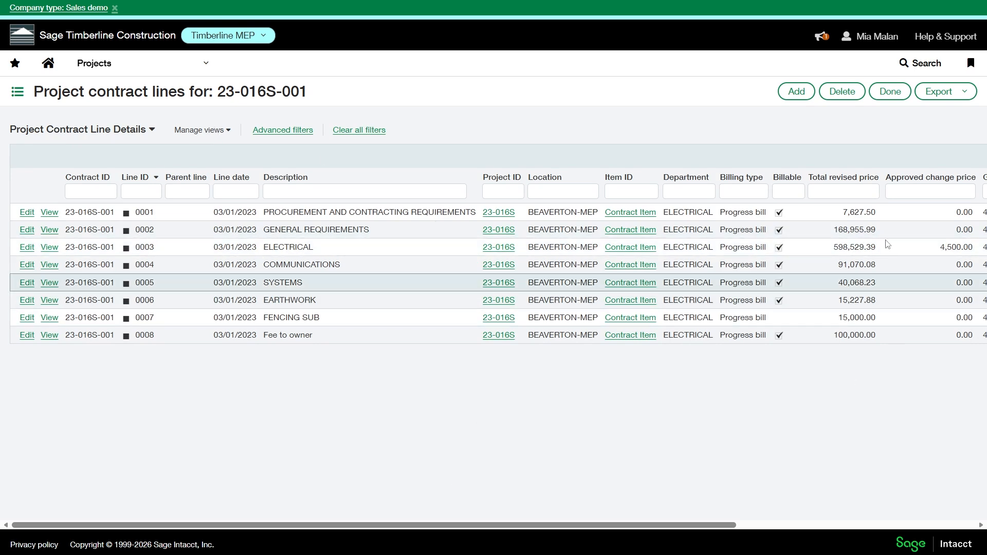
pyautogui.click(944, 190)
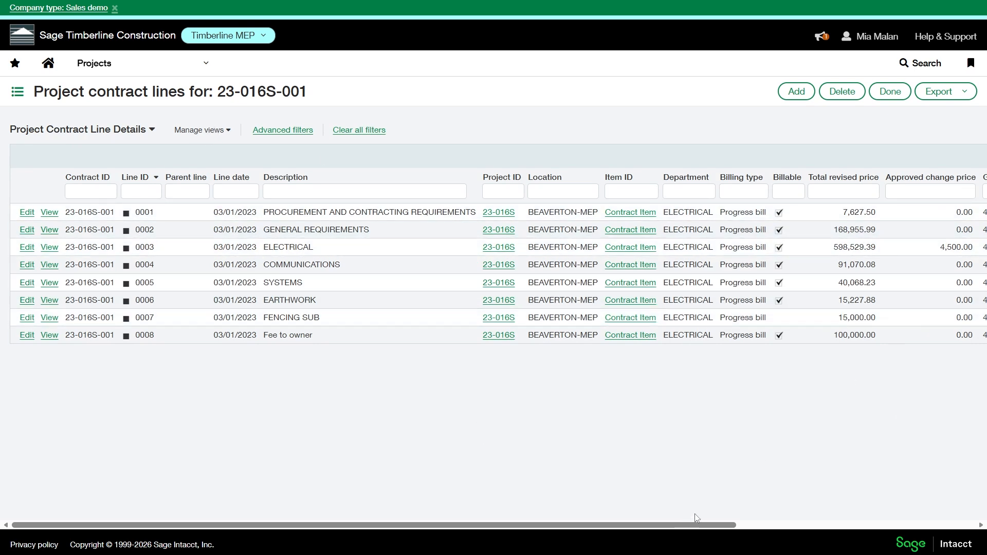
# Close the contract's line list and look across the columns of the project contracts list.
pyautogui.click(882, 94)
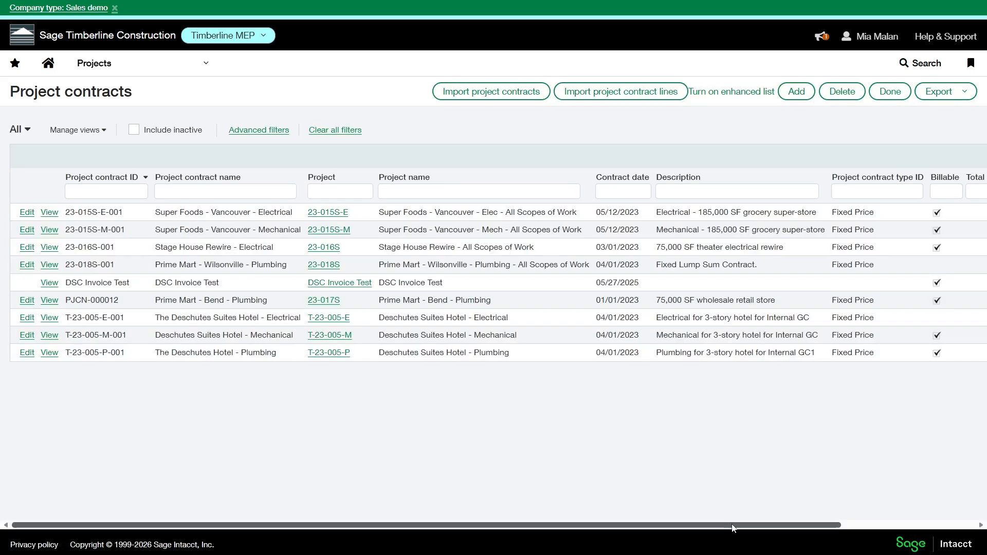
pyautogui.moveTo(733, 525); pyautogui.dragTo(867, 525)
pyautogui.moveTo(903, 464); pyautogui.dragTo(870, 409)
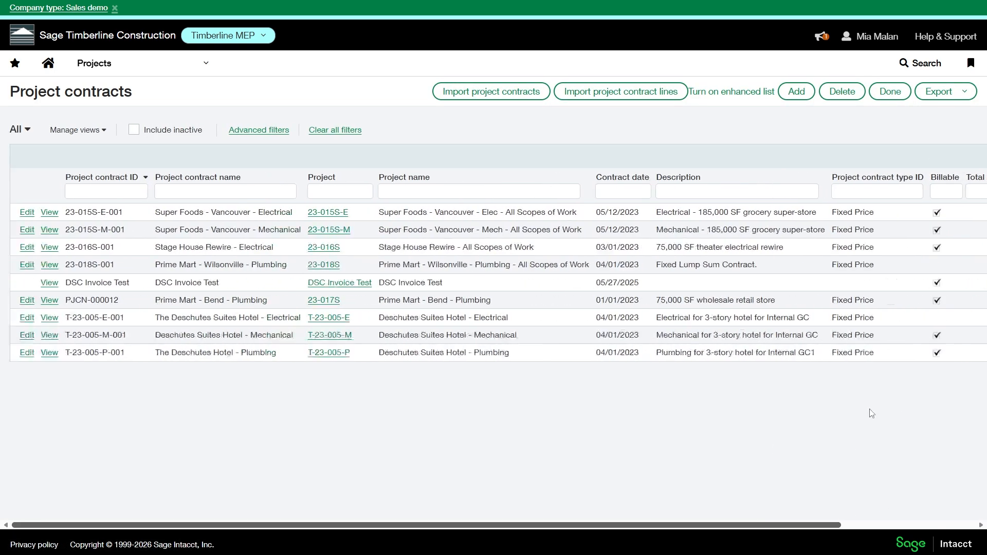